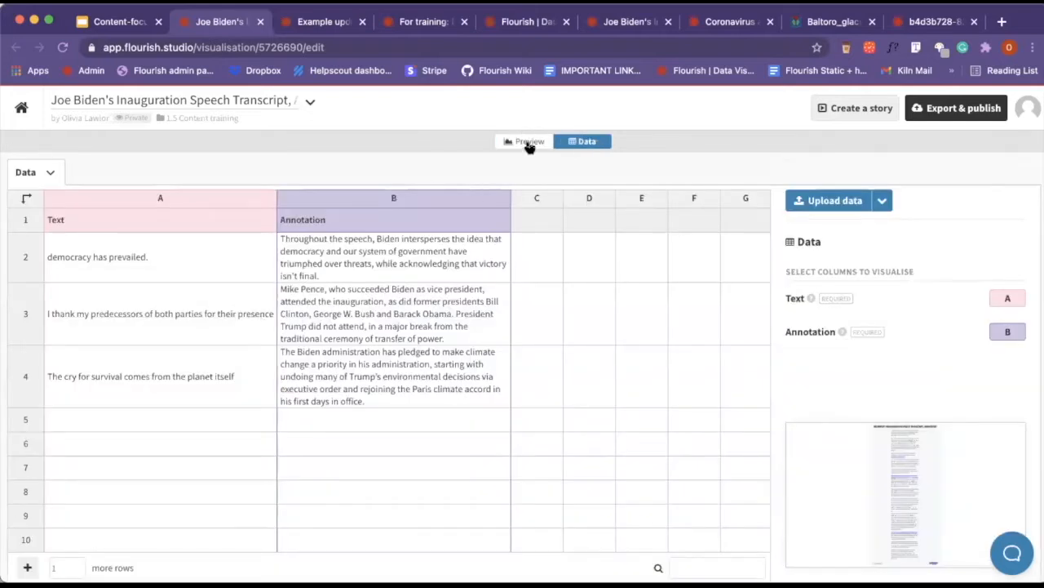
# Preview the annotated speech and apply the "World Bank Group: default" theme to it.
pyautogui.click(528, 142)
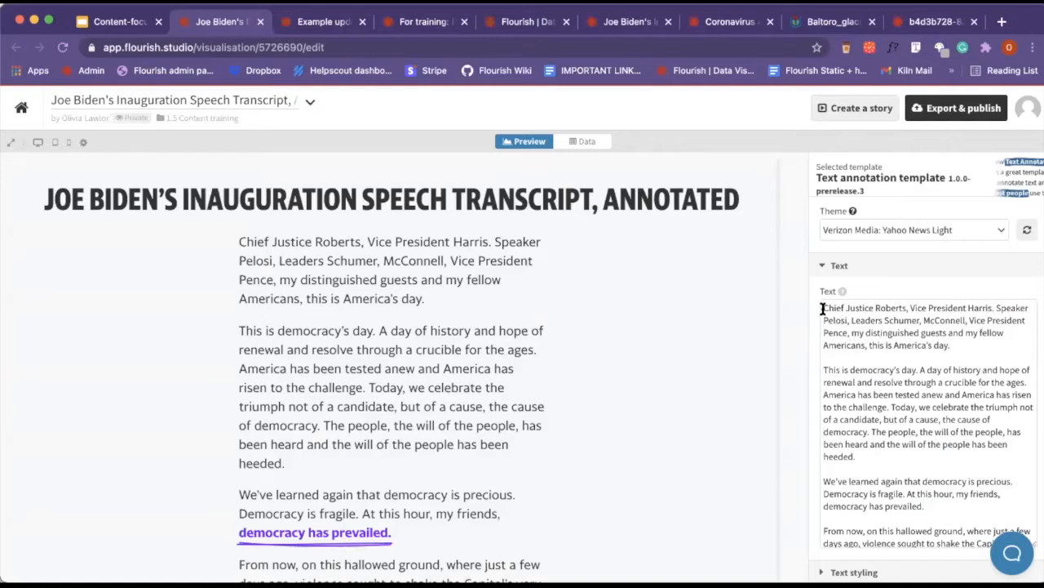
pyautogui.moveTo(824, 308); pyautogui.dragTo(897, 443)
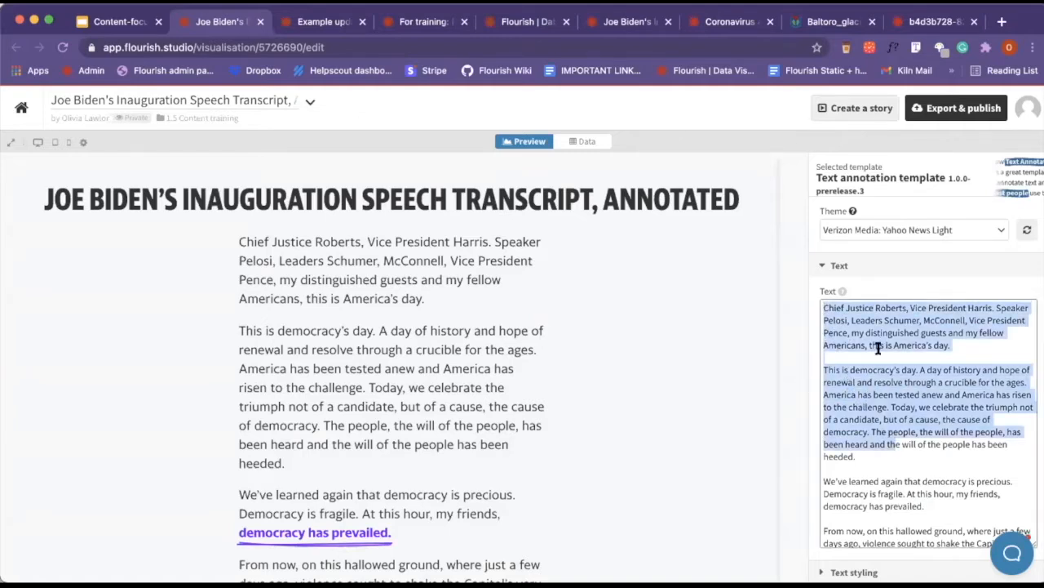
pyautogui.click(910, 224)
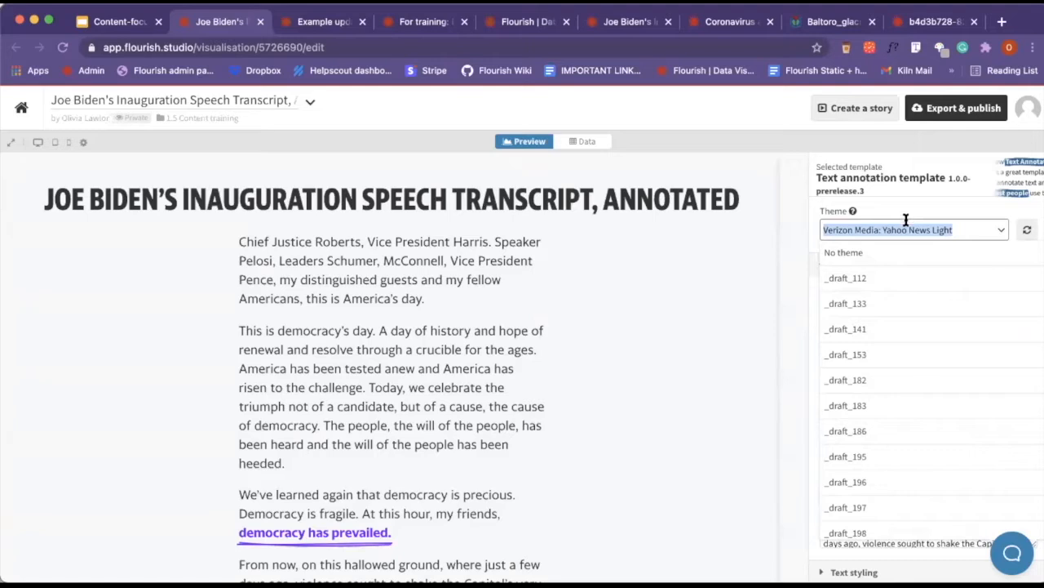
pyautogui.write('world')
pyautogui.click(927, 248)
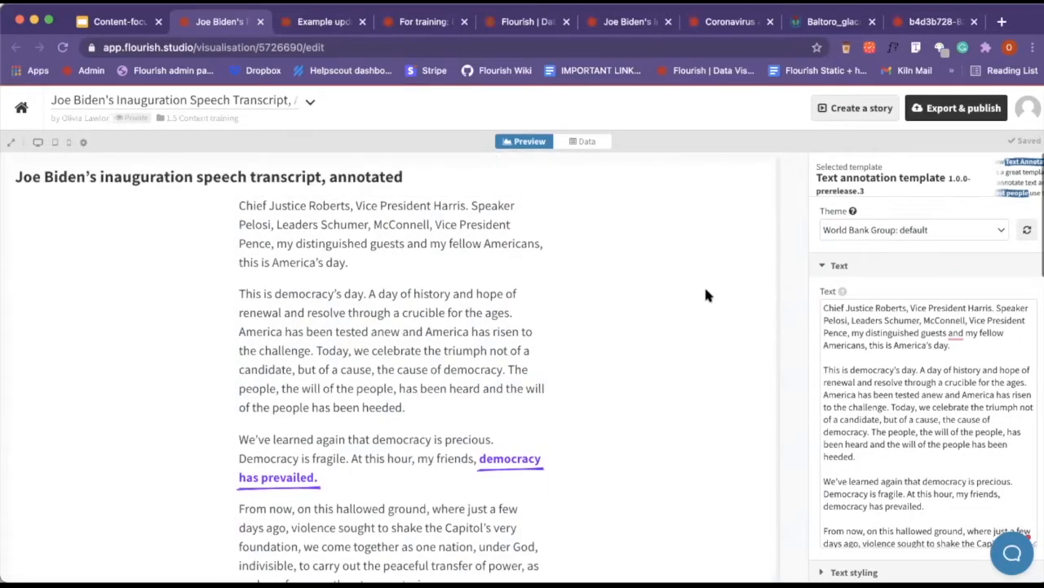
# Look through the full speech transcript in the Text setting and in the preview.
pyautogui.click(870, 308)
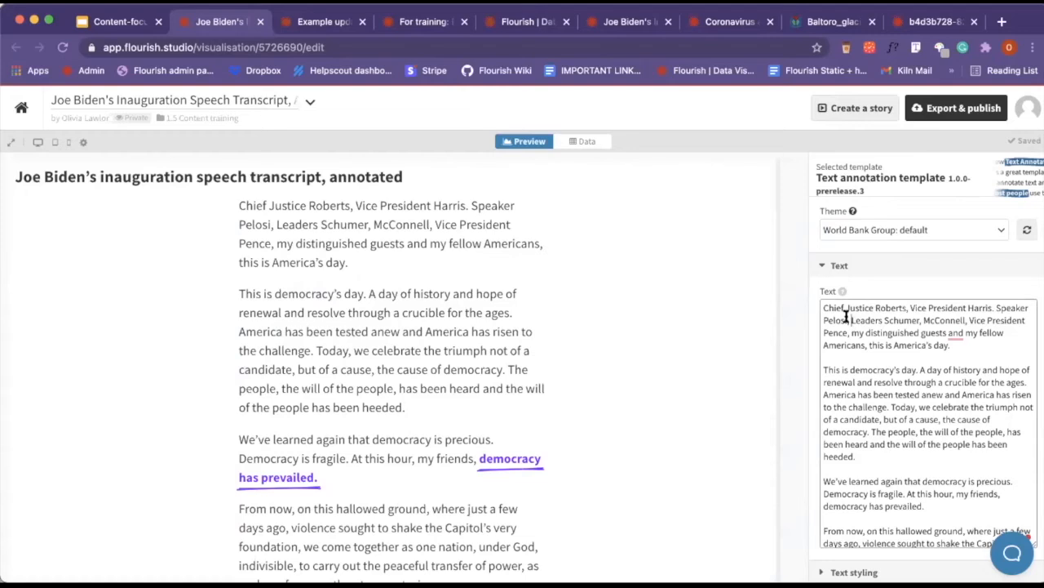
pyautogui.moveTo(826, 309); pyautogui.dragTo(915, 494)
pyautogui.click(856, 439)
pyautogui.scroll(-10, 568, 383)
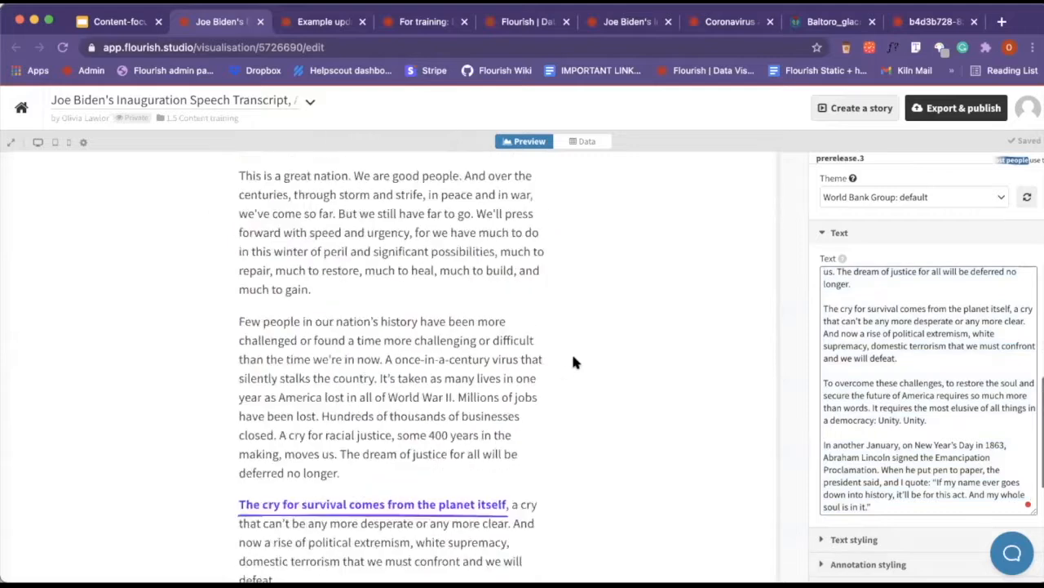
pyautogui.scroll(10, 573, 362)
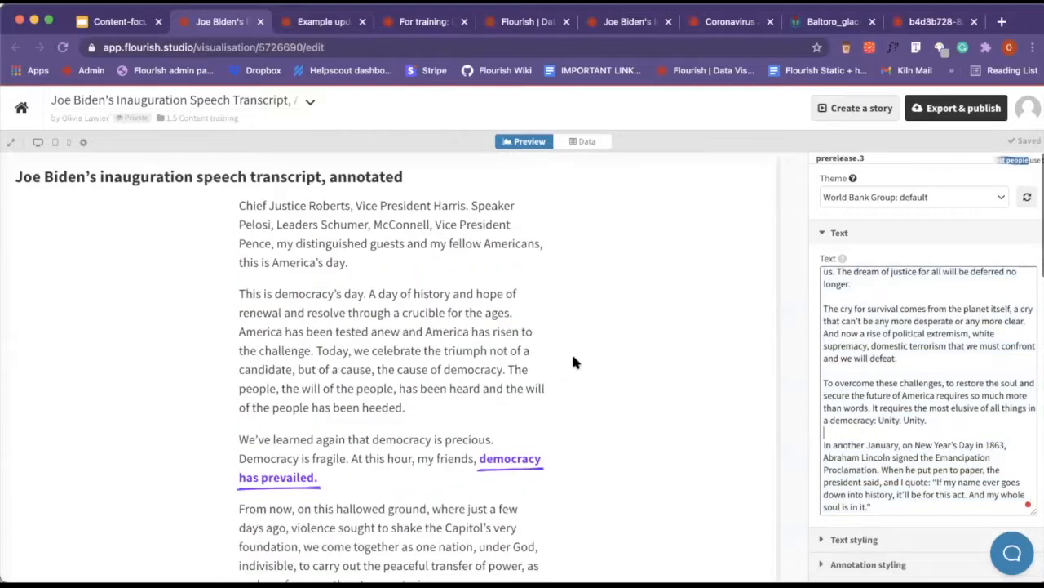
# Examine the Text and Annotation columns in the data sheet and the help notes for both column bindings.
pyautogui.click(587, 142)
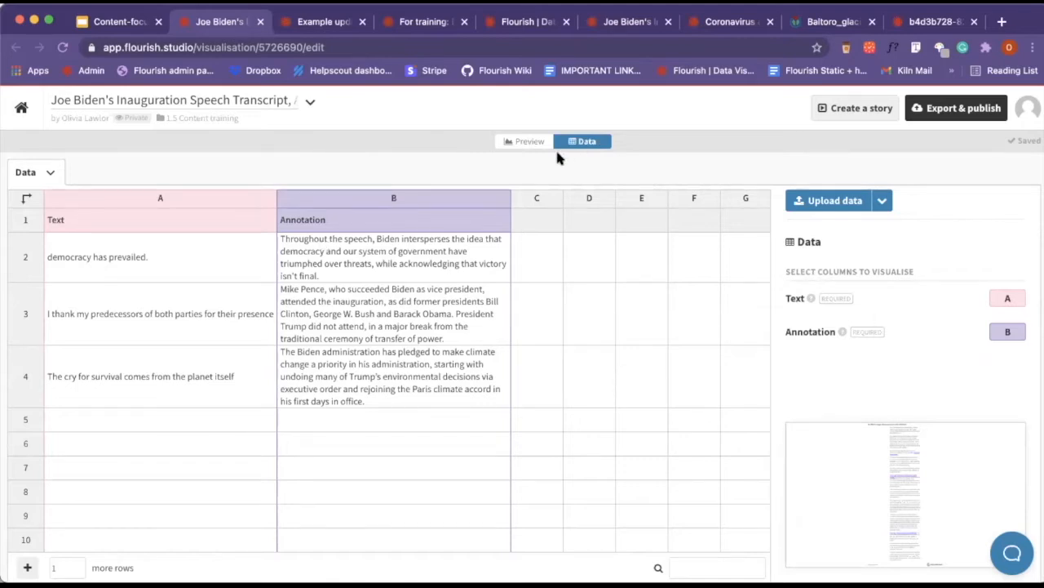
pyautogui.click(186, 265)
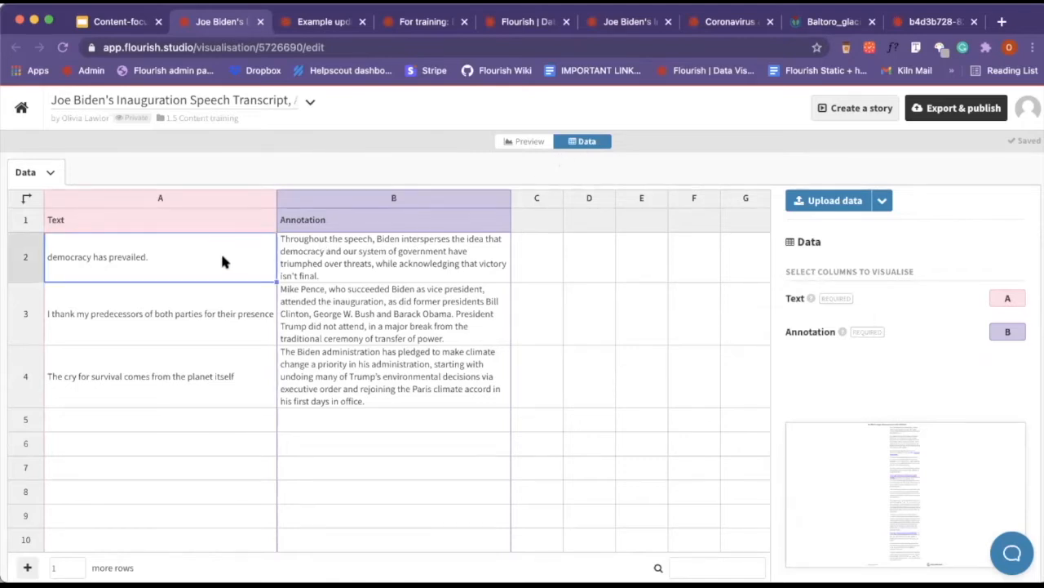
pyautogui.click(320, 258)
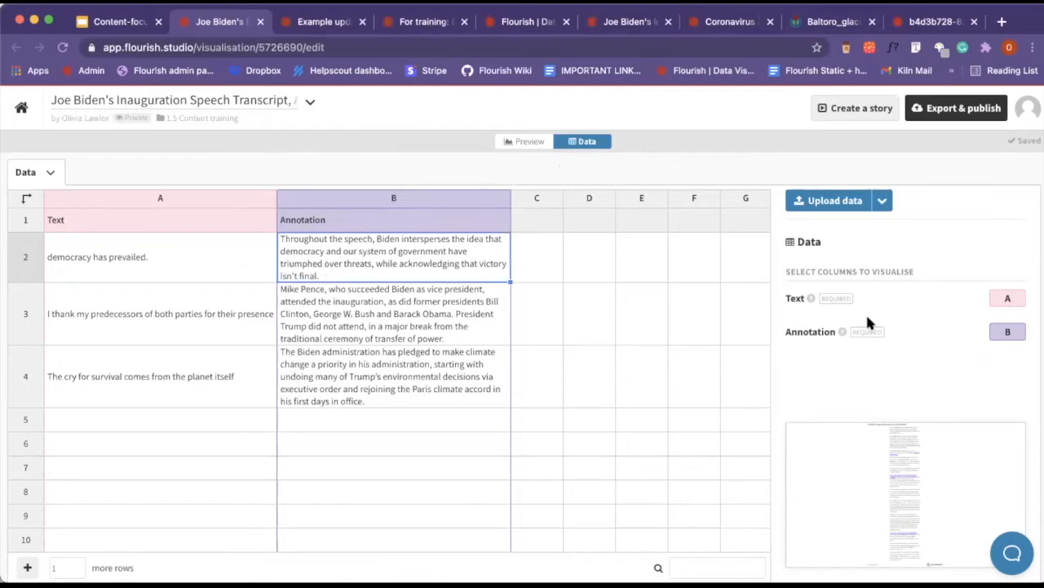
pyautogui.click(1010, 299)
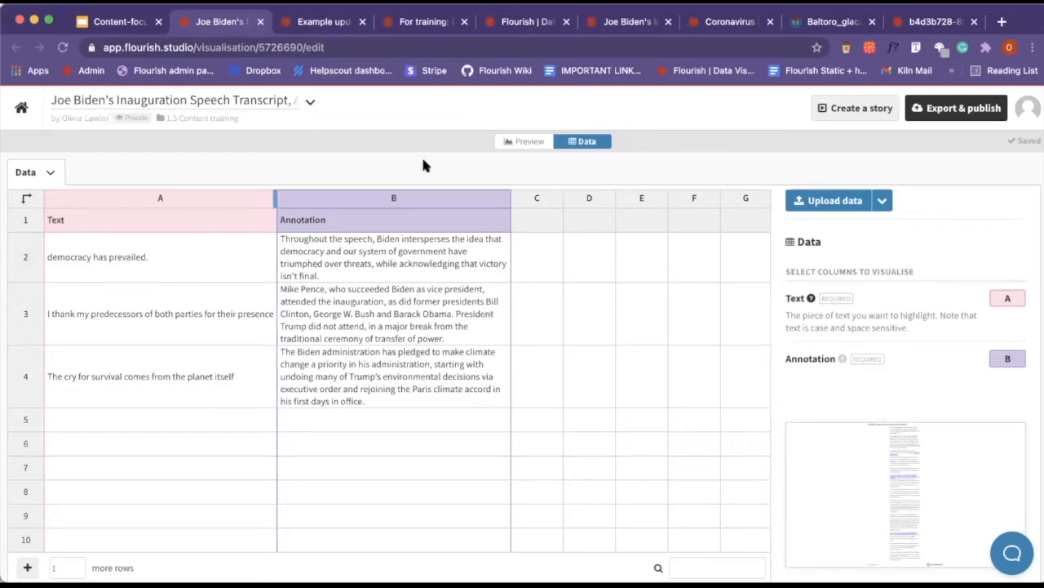
pyautogui.click(531, 142)
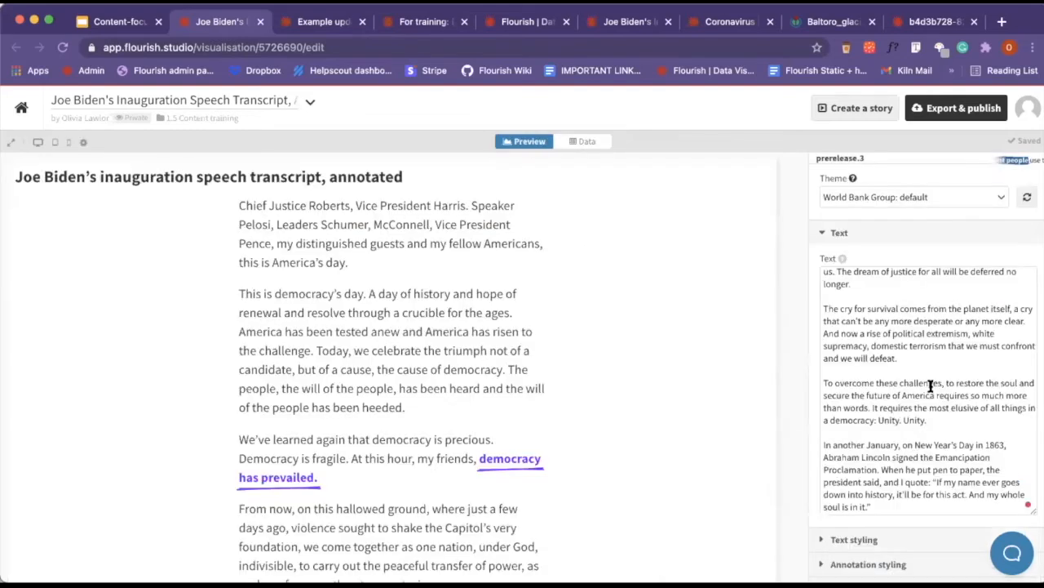
pyautogui.click(589, 145)
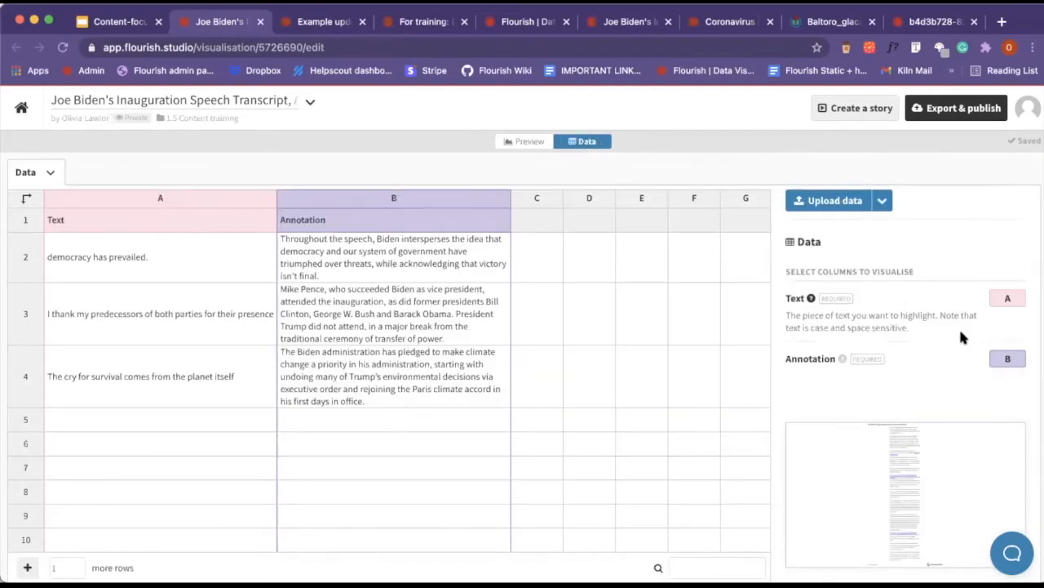
pyautogui.click(837, 358)
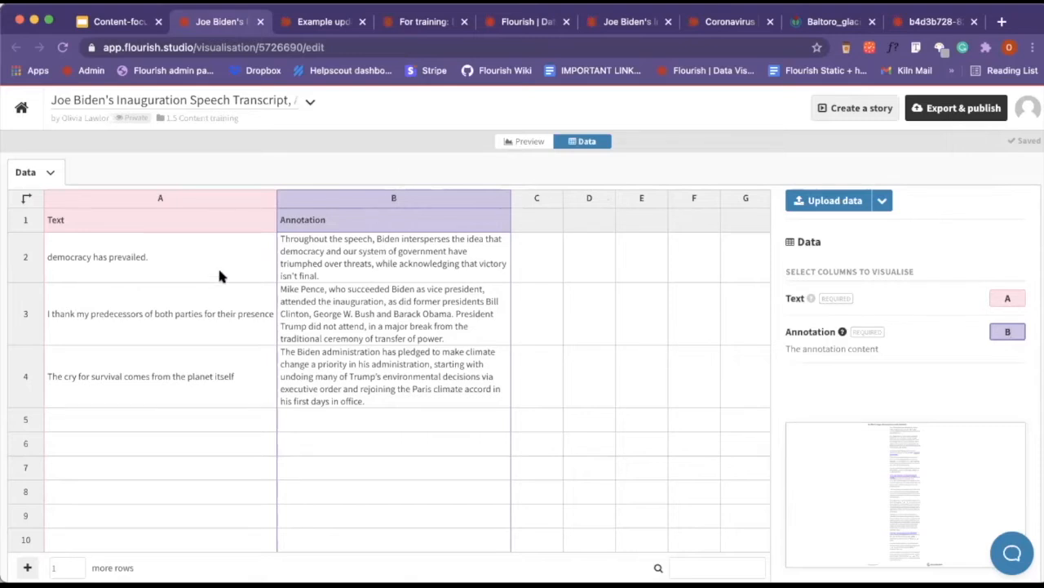
pyautogui.click(514, 144)
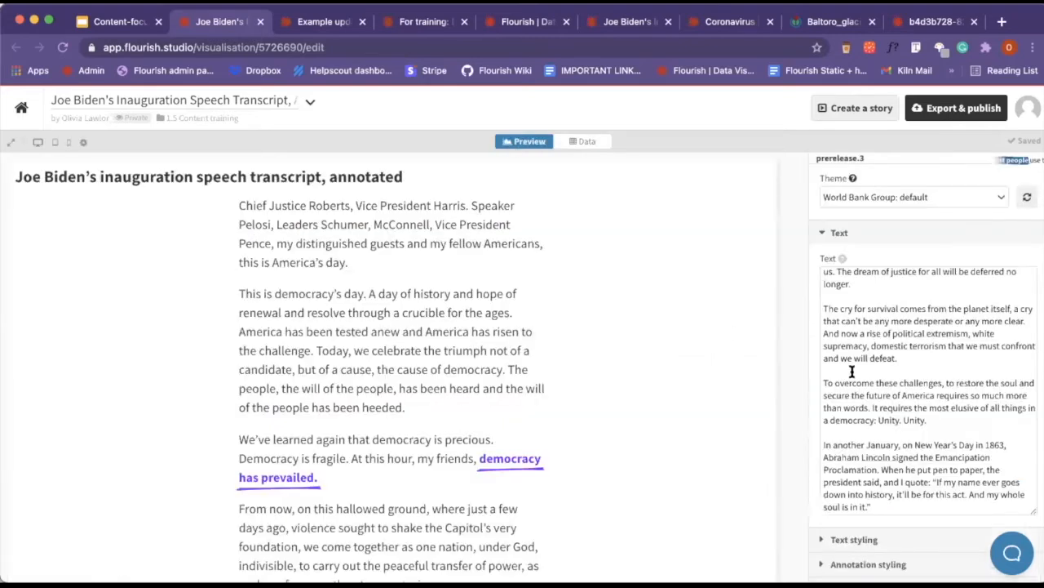
# Change the Text entry in row 2 to "democracy has prevailed in." and check the highlight in the preview.
pyautogui.click(593, 146)
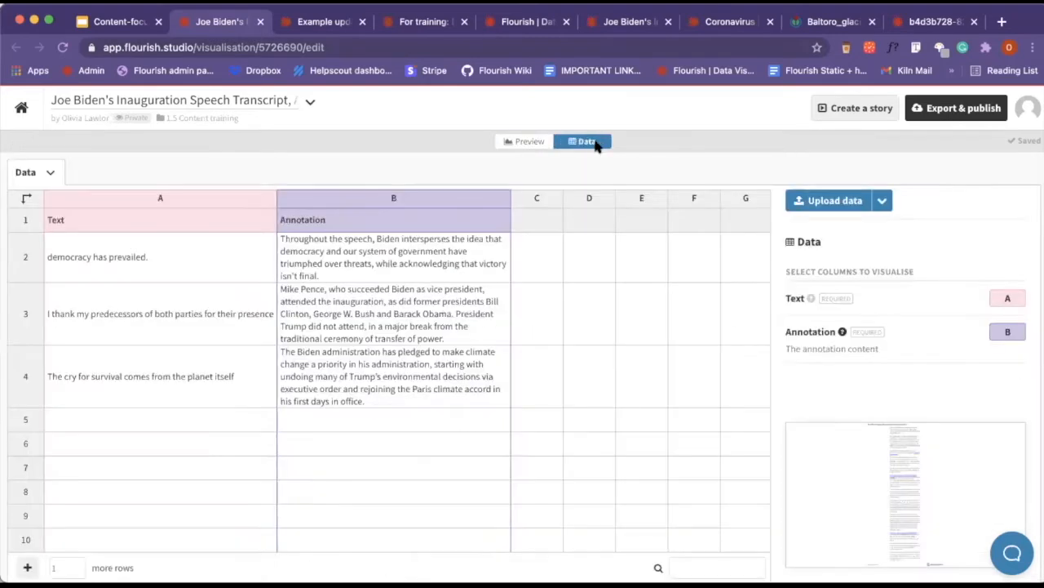
pyautogui.doubleClick(132, 273)
pyautogui.press('Left')
pyautogui.write('in')
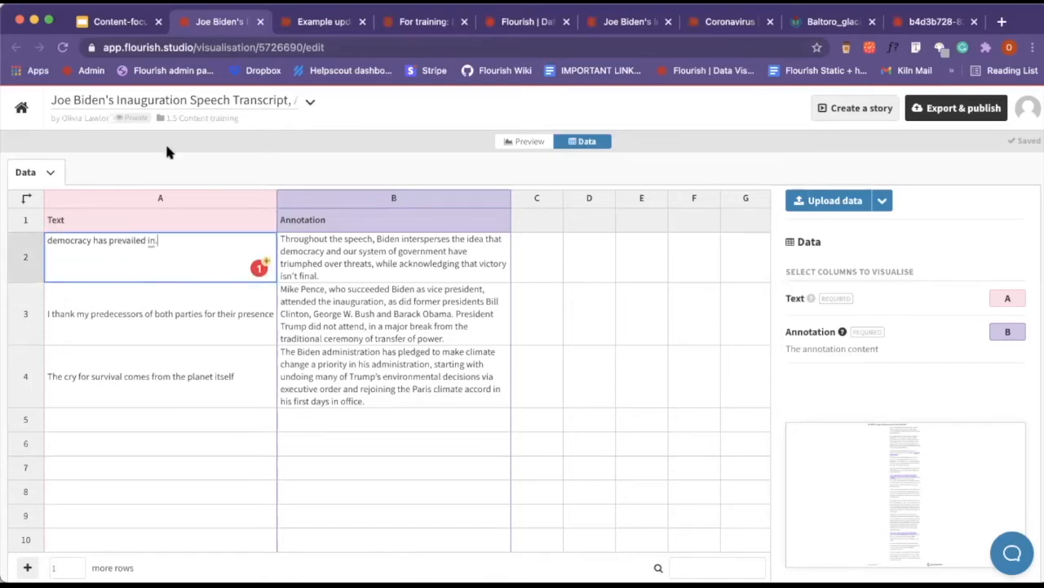
pyautogui.click(167, 152)
pyautogui.click(502, 144)
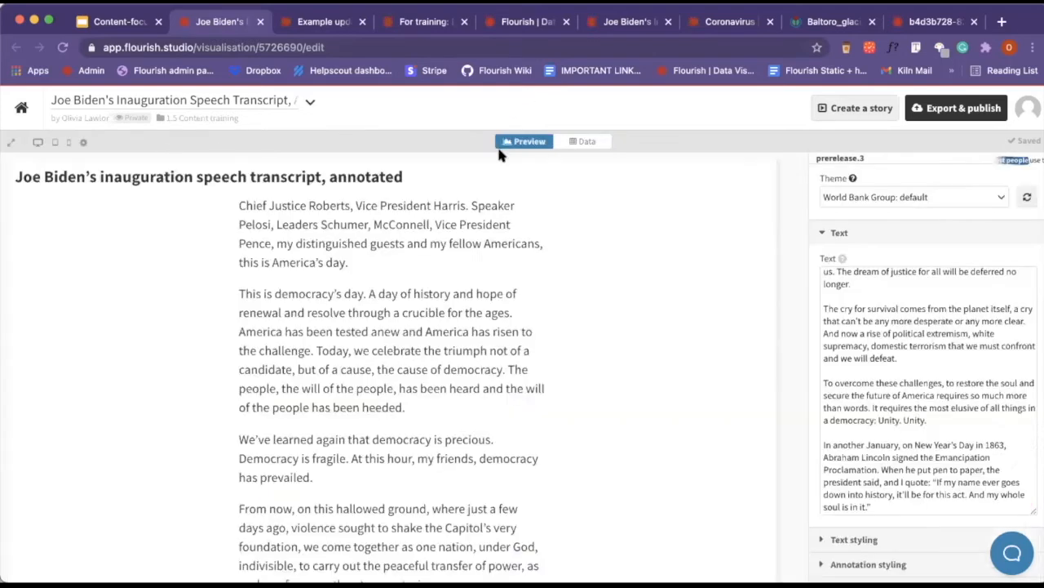
# Restore the Text entry in row 2 to "democracy has prevailed." and check the phrase in the preview.
pyautogui.click(585, 142)
pyautogui.doubleClick(210, 258)
pyautogui.press('BackSpace')
pyautogui.press('BackSpace')
pyautogui.press('BackSpace')
pyautogui.press('BackSpace')
pyautogui.click(302, 165)
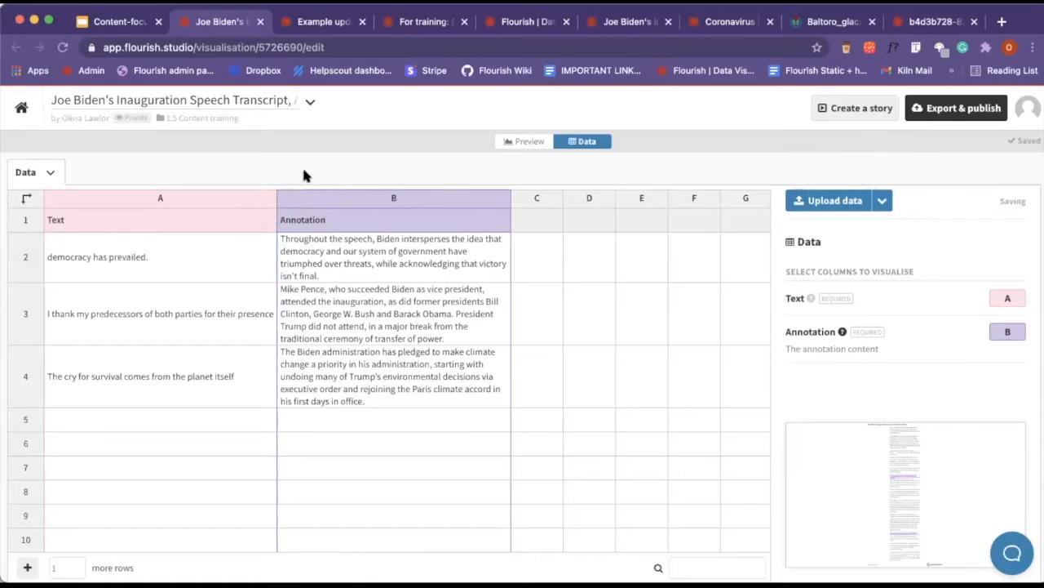
pyautogui.click(525, 141)
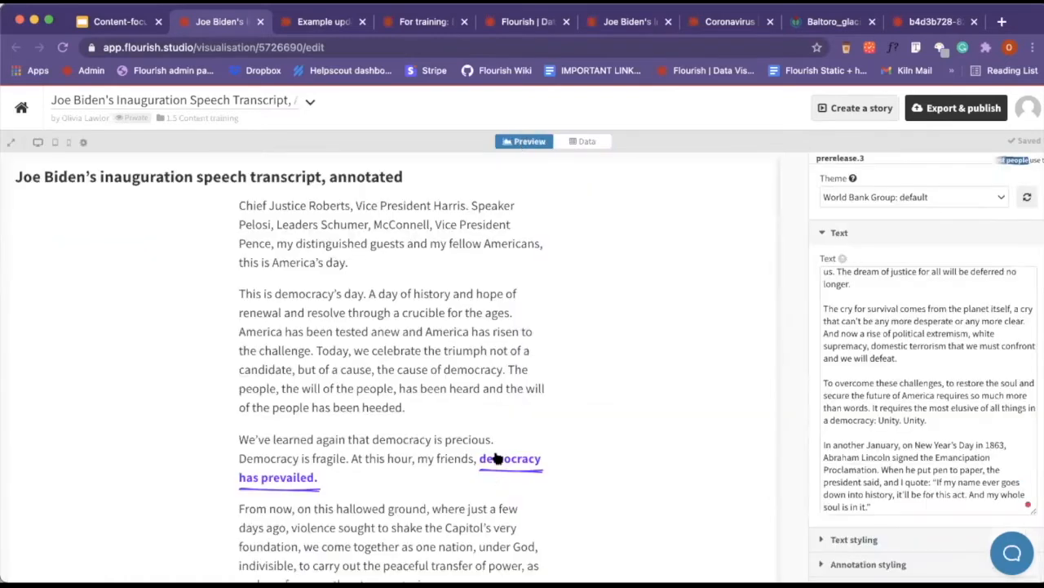
pyautogui.scroll(-1, 495, 457)
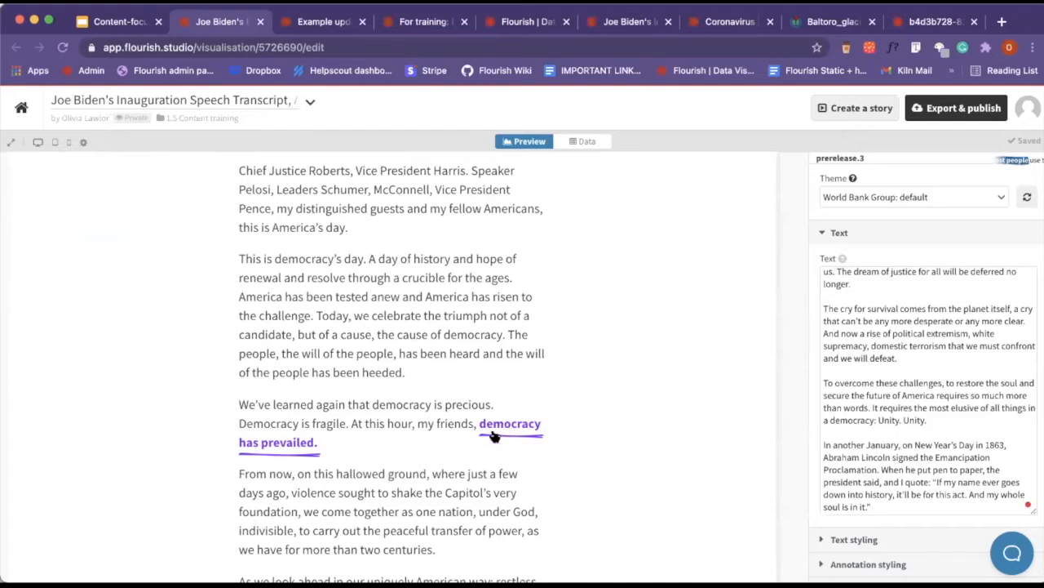
# Expand the annotation under "democracy has prevailed." and compare it with the Text and Annotation cells in row 2.
pyautogui.click(853, 232)
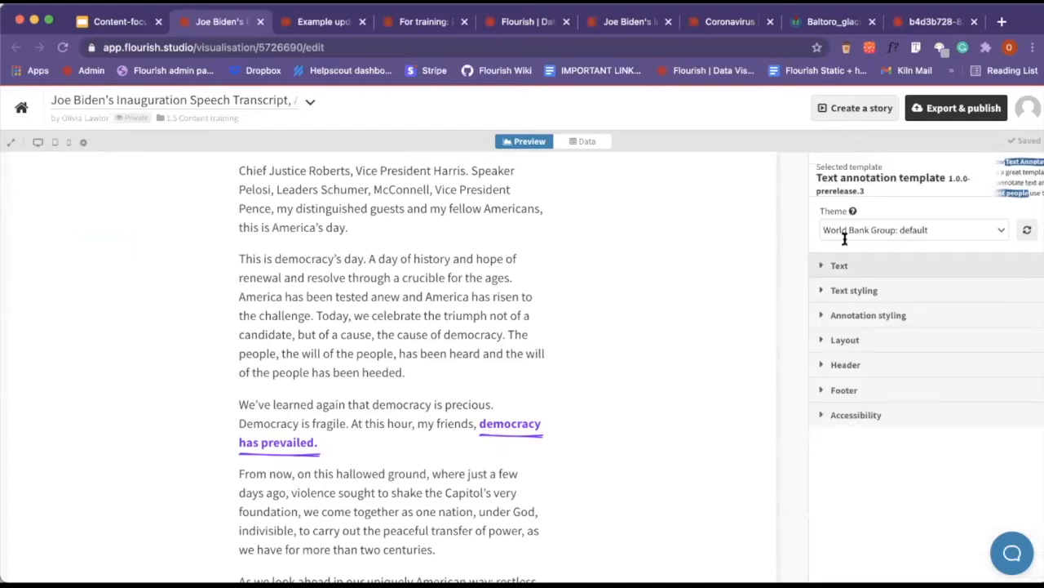
pyautogui.click(508, 429)
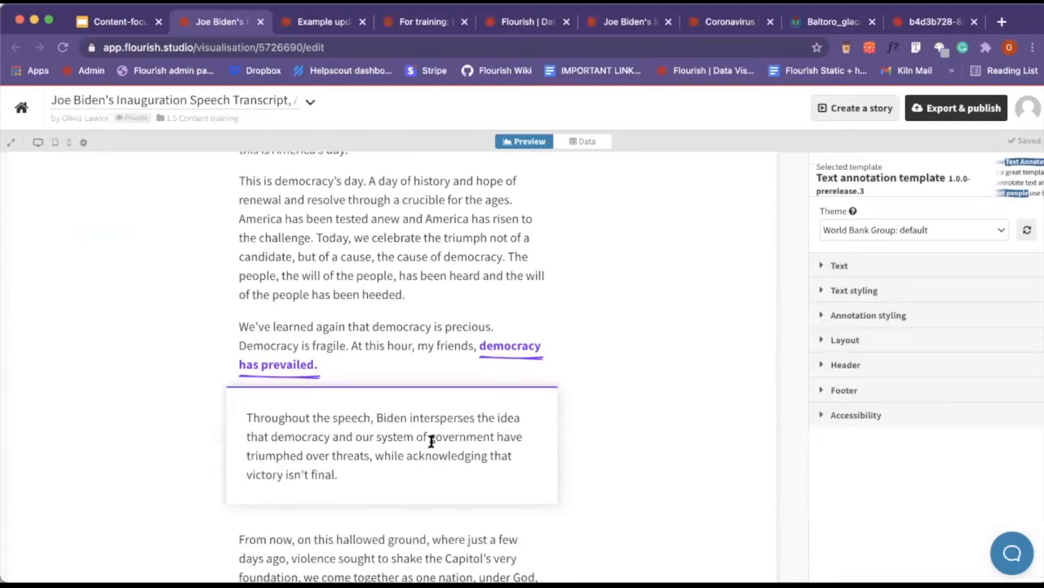
pyautogui.click(584, 142)
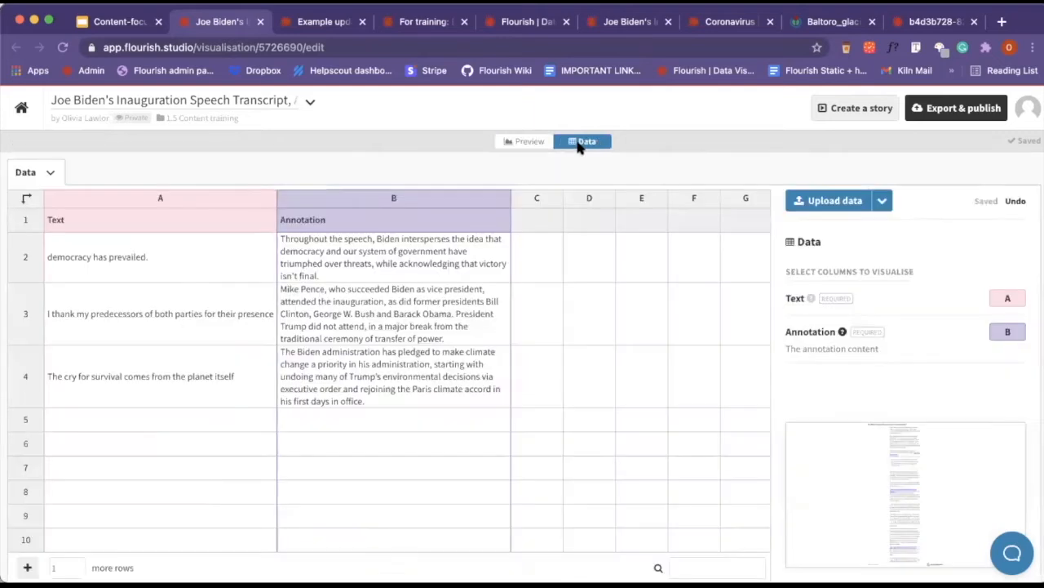
pyautogui.click(207, 248)
pyautogui.click(382, 256)
pyautogui.click(211, 243)
pyautogui.click(377, 253)
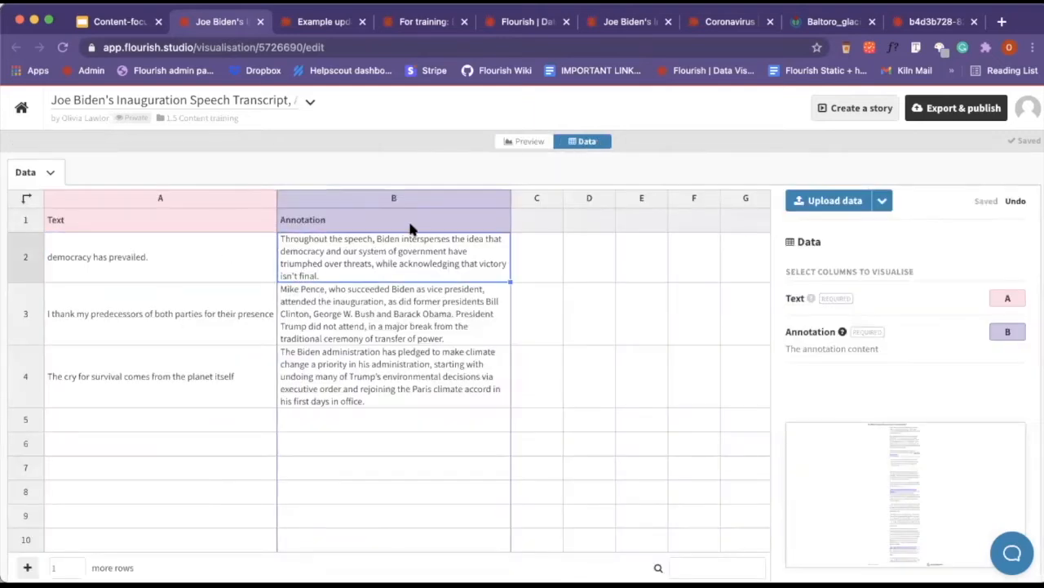
pyautogui.click(531, 143)
pyautogui.scroll(-3, 475, 502)
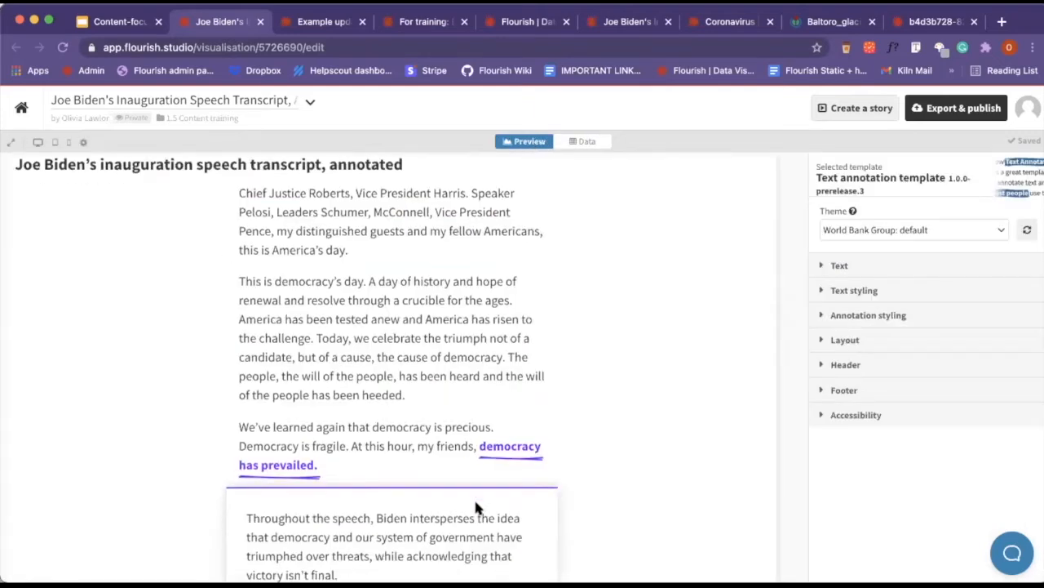
# Change the highlight color in the text styling to a muted dark teal.
pyautogui.click(872, 293)
pyautogui.scroll(-1, 870, 300)
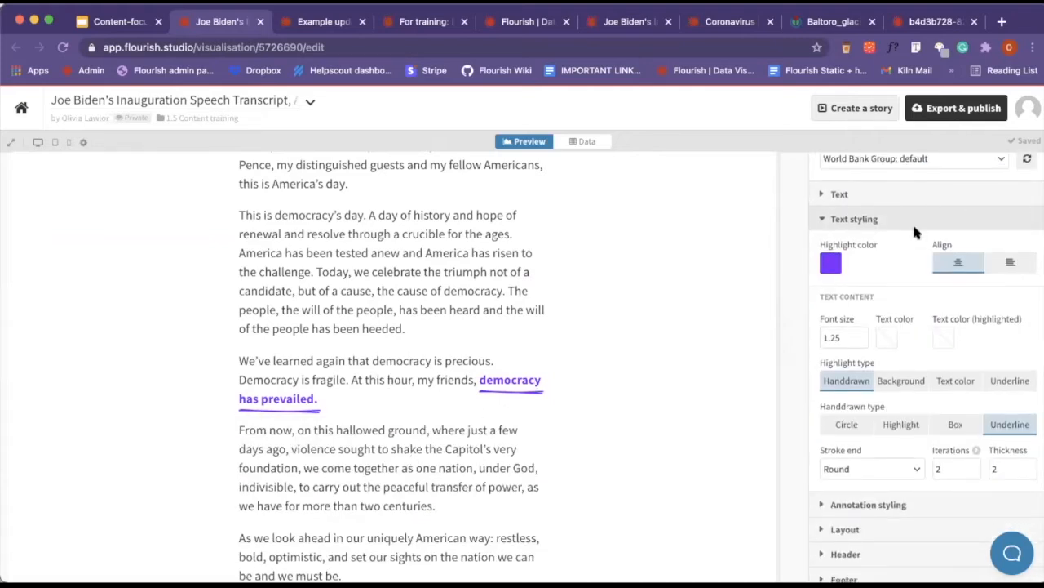
pyautogui.click(839, 262)
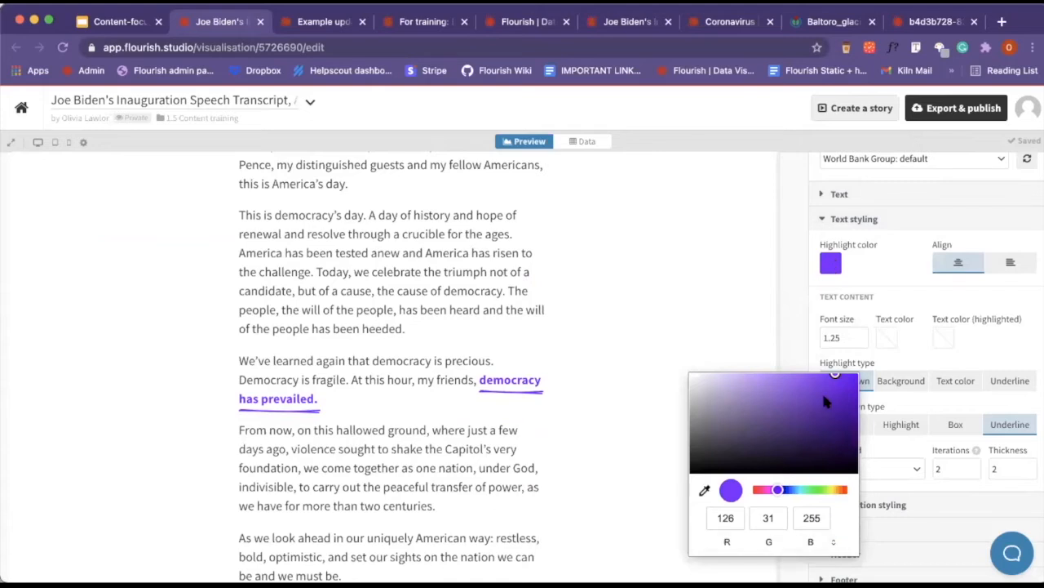
pyautogui.moveTo(779, 489); pyautogui.dragTo(803, 489)
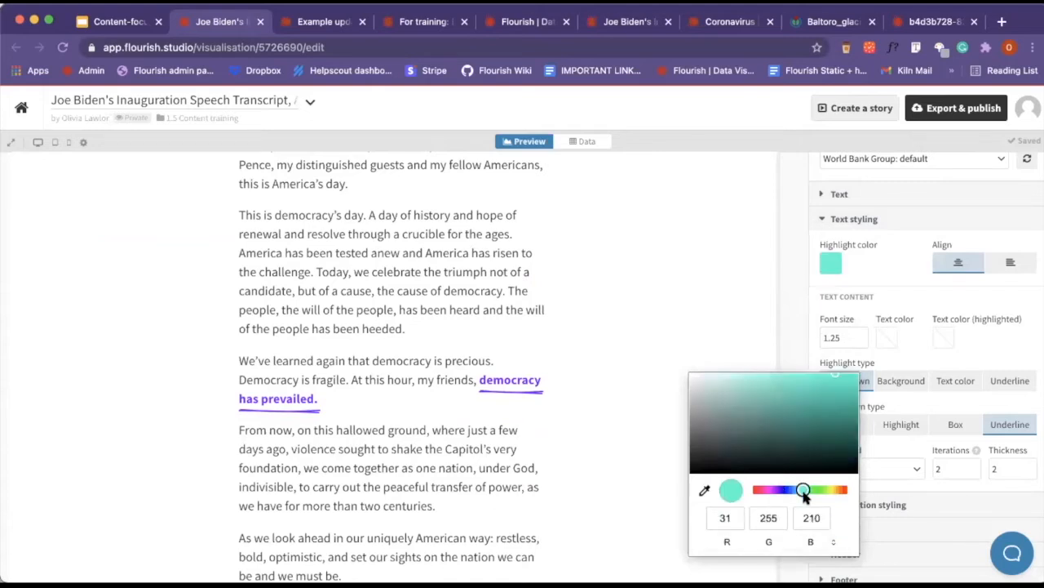
pyautogui.click(759, 420)
pyautogui.click(790, 310)
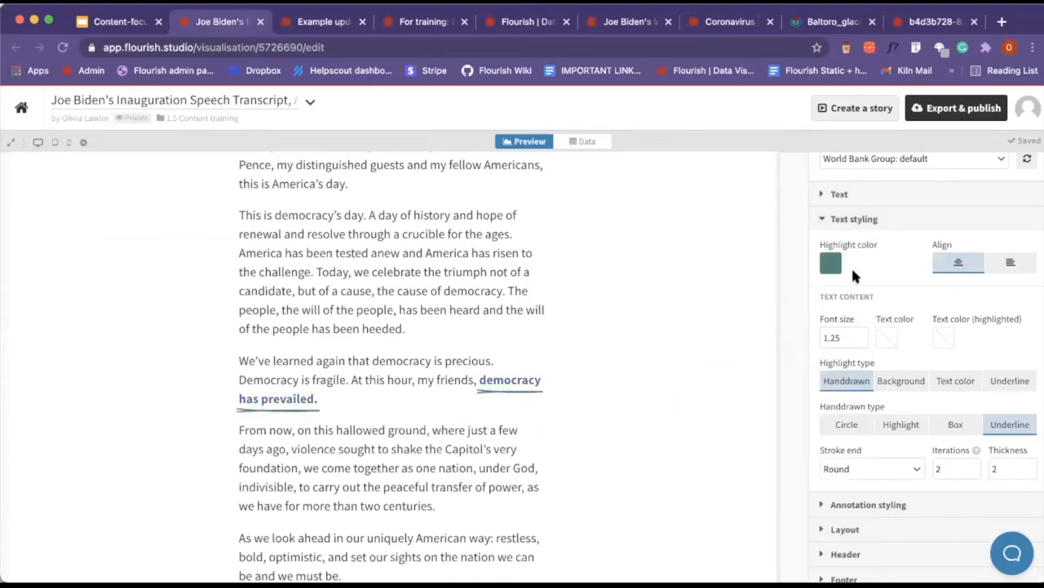
pyautogui.click(830, 268)
pyautogui.click(795, 271)
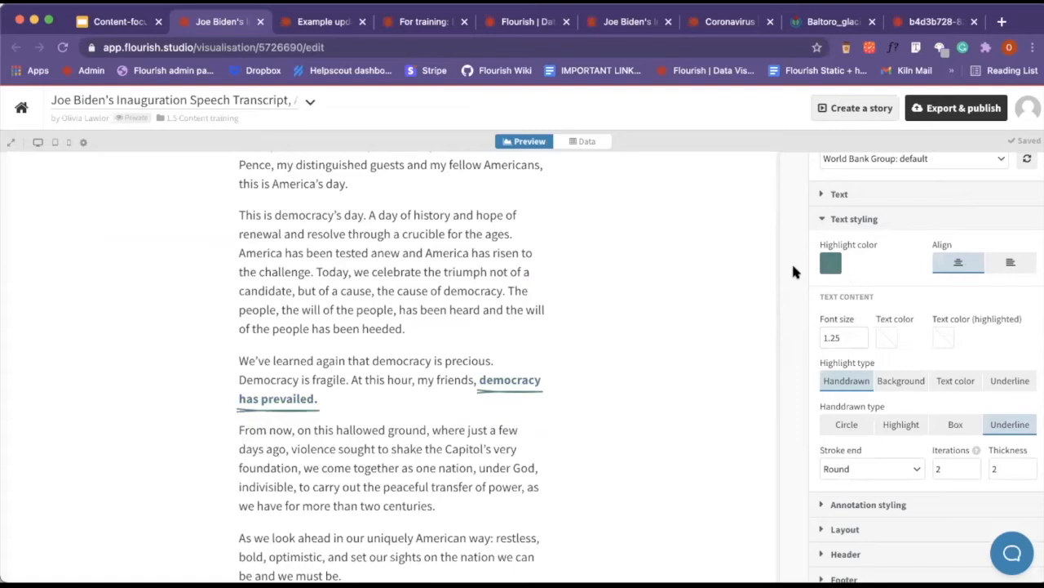
# Set the text content's font size to 1.3.
pyautogui.click(861, 335)
pyautogui.click(861, 334)
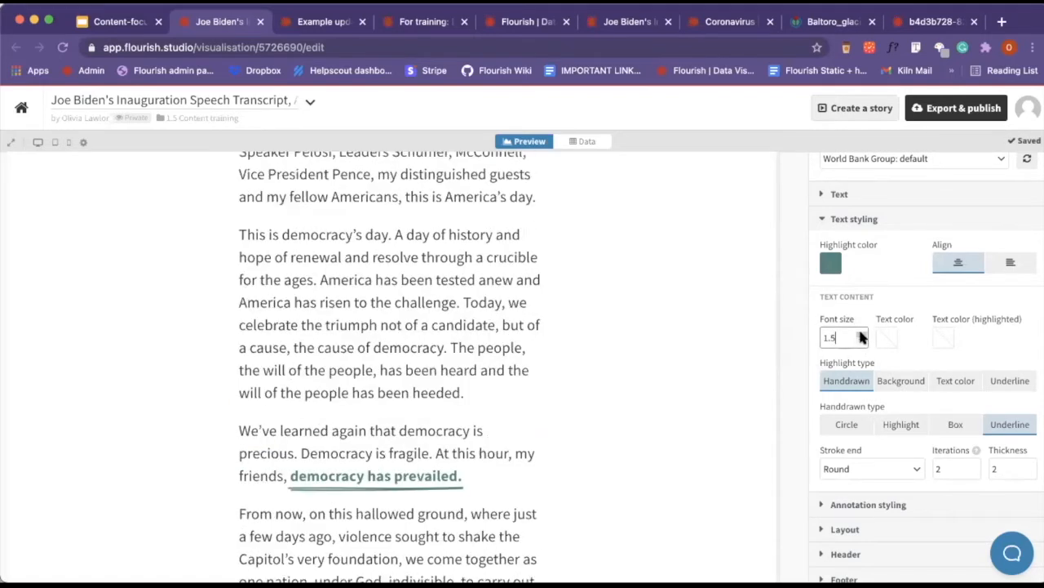
pyautogui.click(862, 337)
pyautogui.click(862, 341)
# Align the speech text to the left and review the resulting layout in the preview.
pyautogui.click(1010, 263)
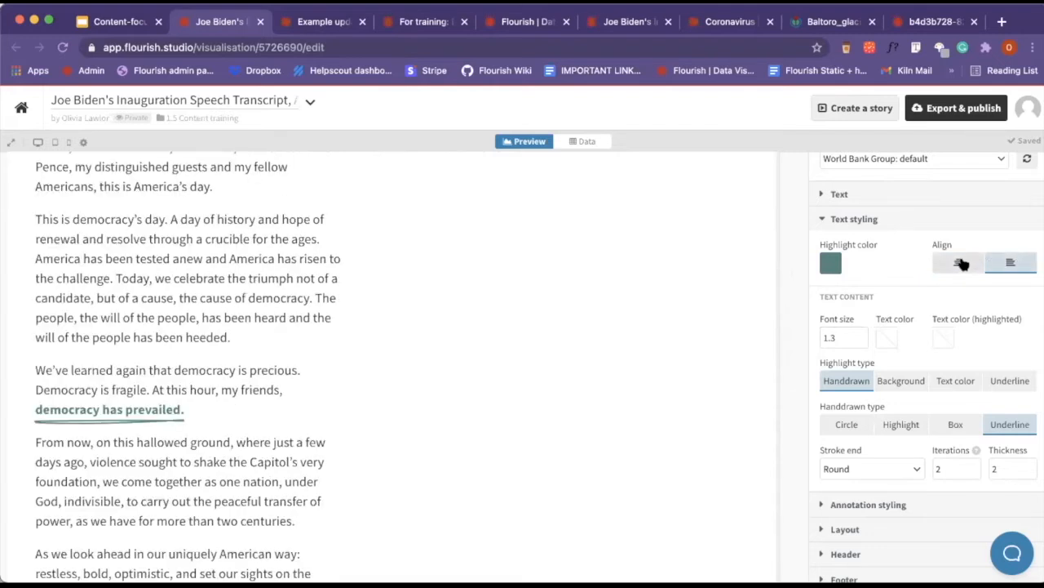
pyautogui.scroll(2, 625, 338)
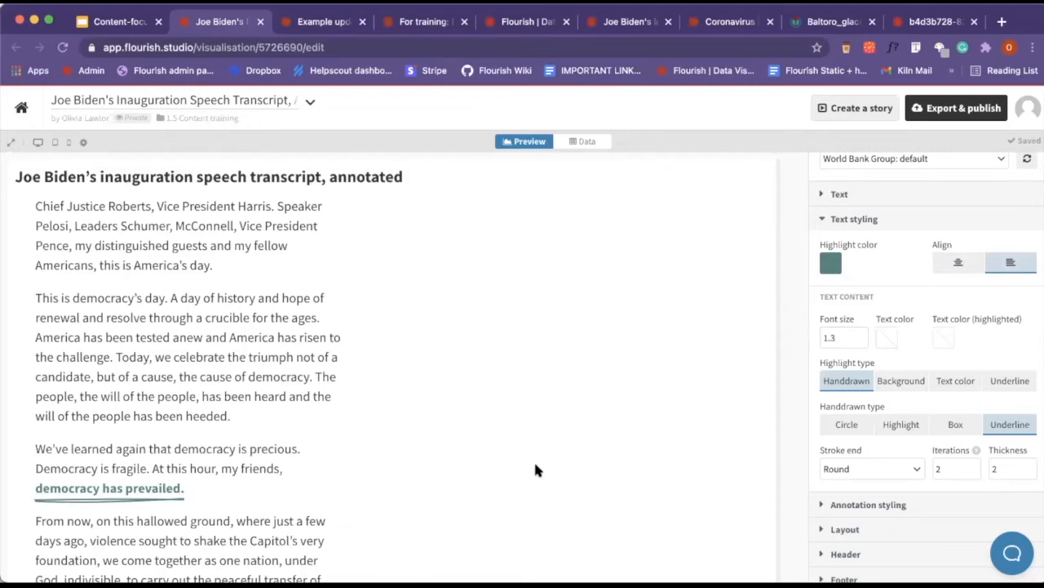
pyautogui.scroll(-2, 359, 449)
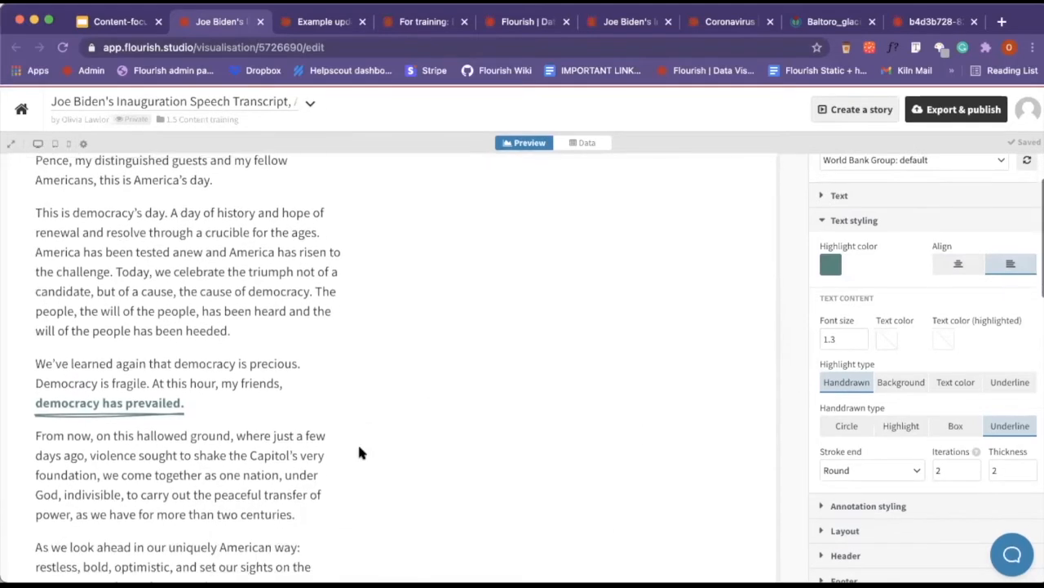
# Try the Background highlight type, return to Handdrawn, and raise the handdrawn underline's iterations to 7.
pyautogui.click(889, 388)
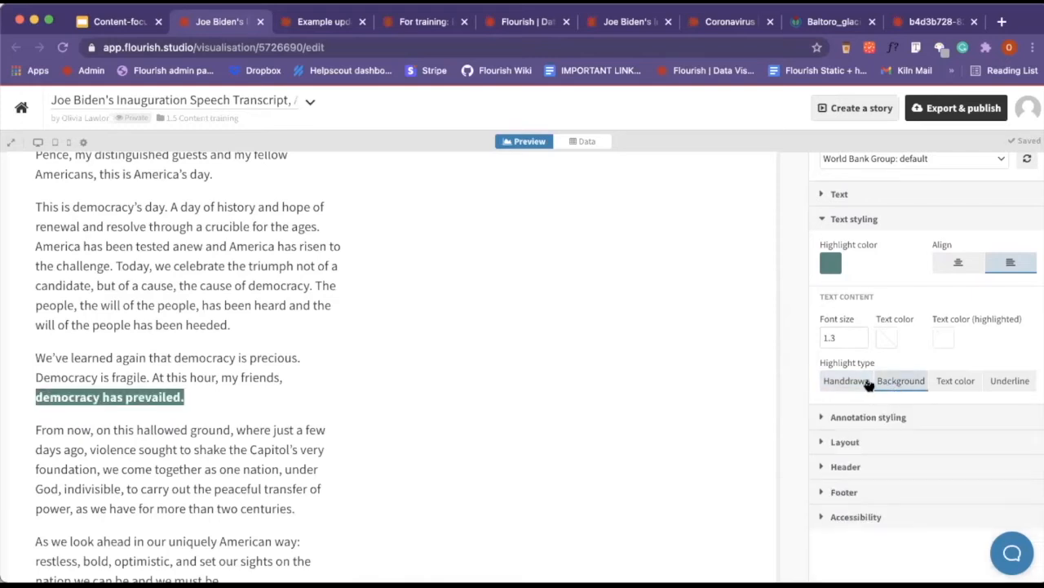
pyautogui.click(853, 381)
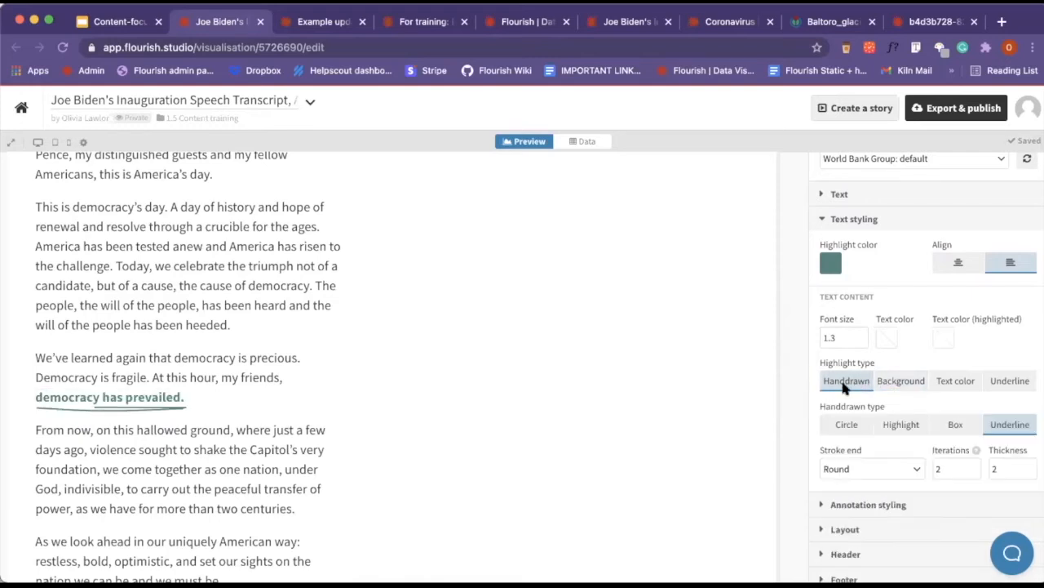
pyautogui.click(974, 465)
pyautogui.click(975, 465)
pyautogui.click(974, 465)
pyautogui.click(975, 466)
pyautogui.click(976, 467)
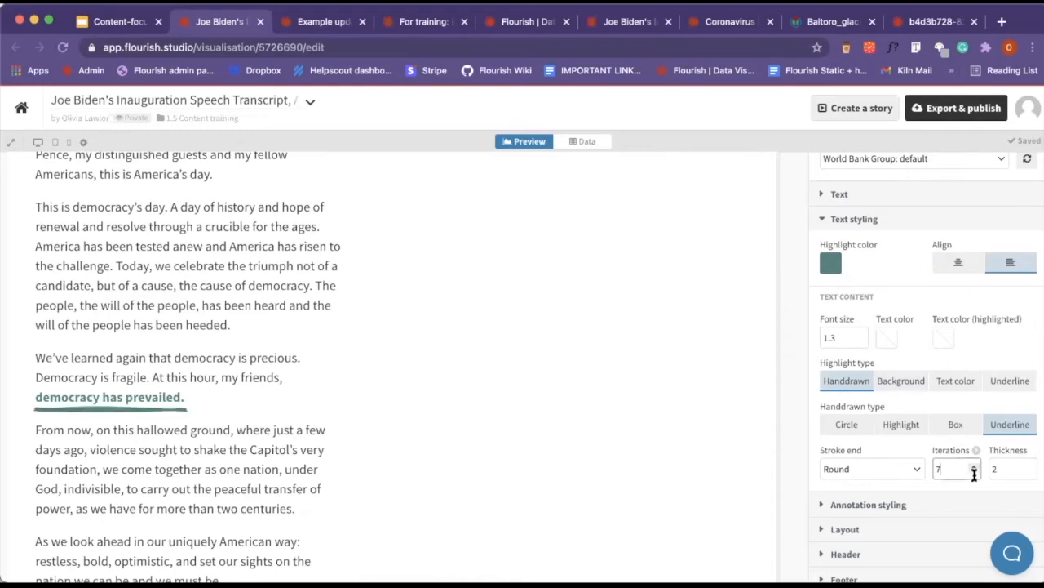
# Lower the handdrawn underline's iterations to 2, then set them to 3.
pyautogui.click(975, 472)
pyautogui.click(975, 473)
pyautogui.click(974, 473)
pyautogui.click(975, 474)
pyautogui.click(975, 474)
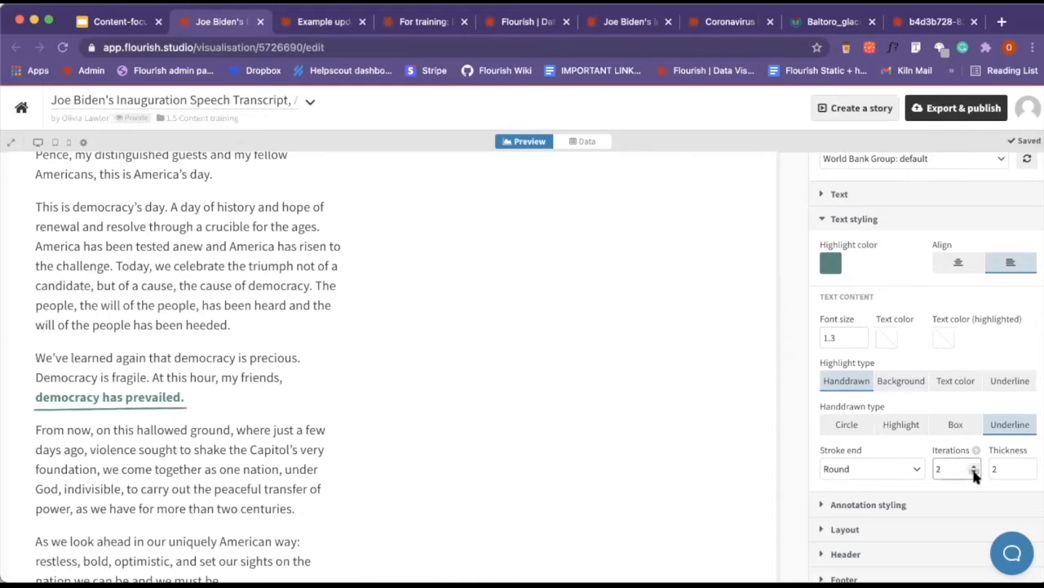
pyautogui.click(972, 465)
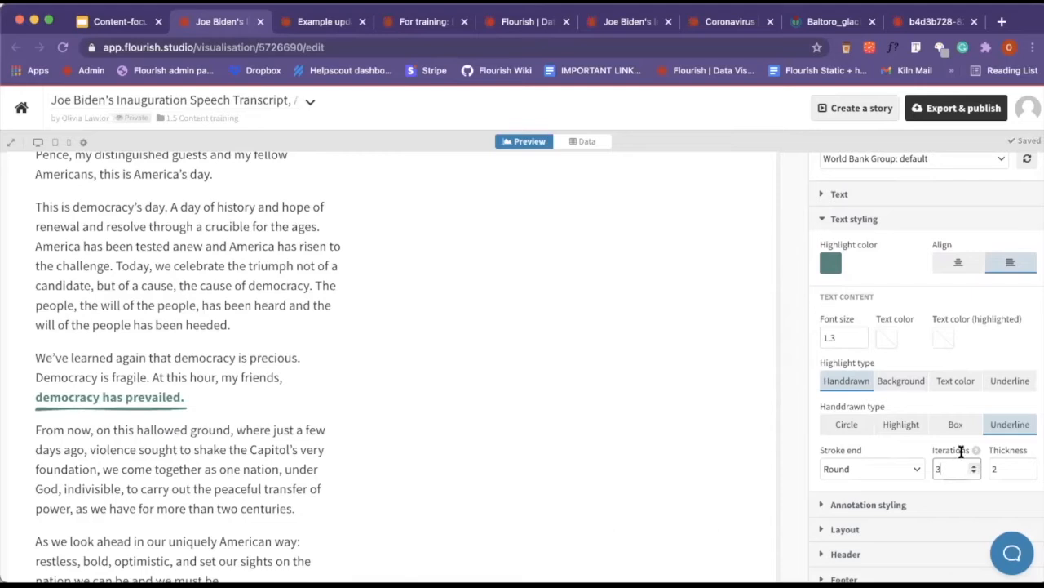
# Try the Text color and Underline highlight types on the annotated phrase and return to Handdrawn.
pyautogui.click(941, 381)
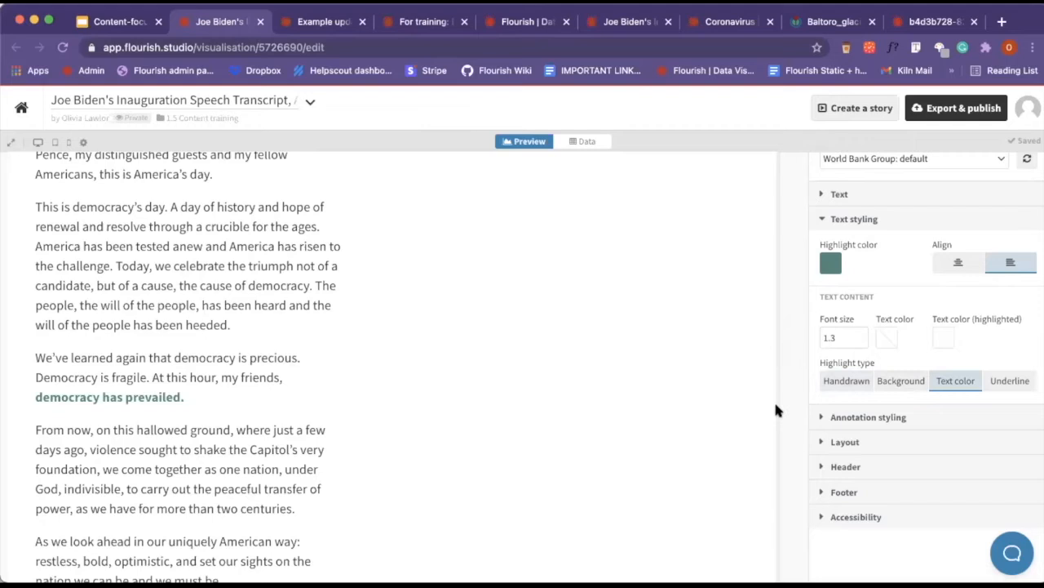
pyautogui.click(1016, 380)
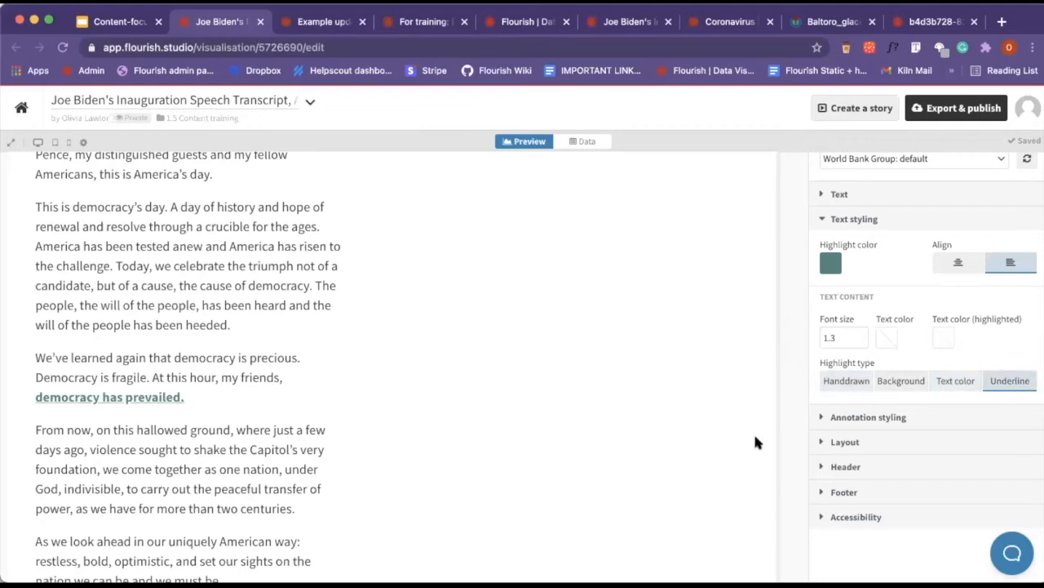
pyautogui.click(861, 377)
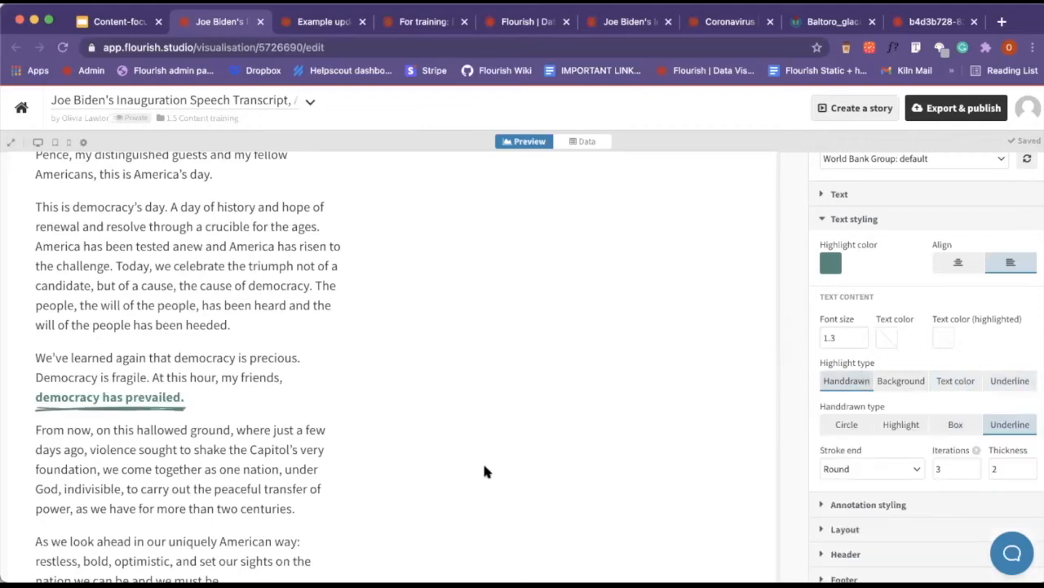
# Try the Circle, Highlight and Box handdrawn types on the annotated phrase.
pyautogui.click(867, 427)
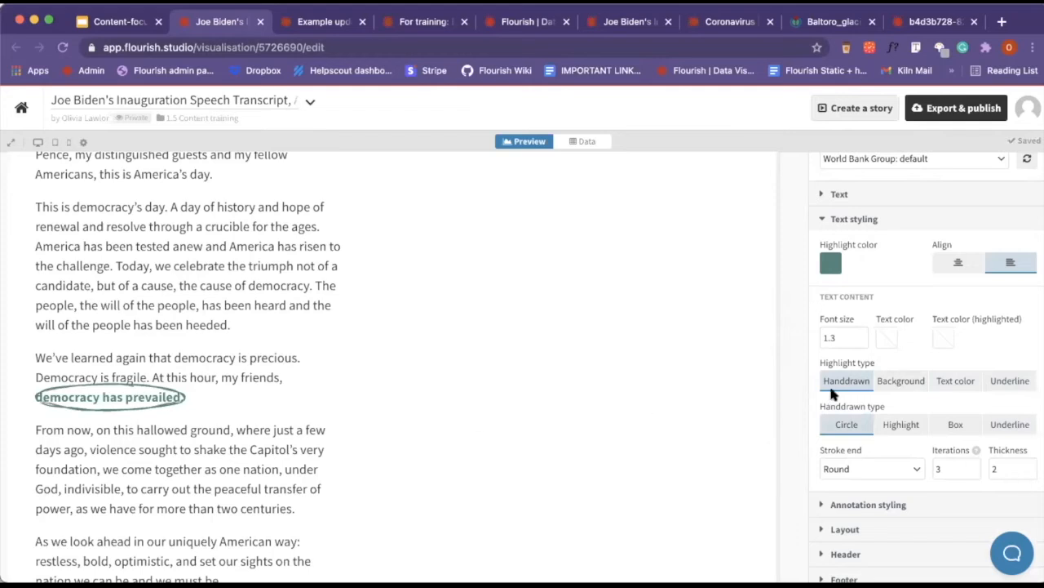
pyautogui.click(897, 428)
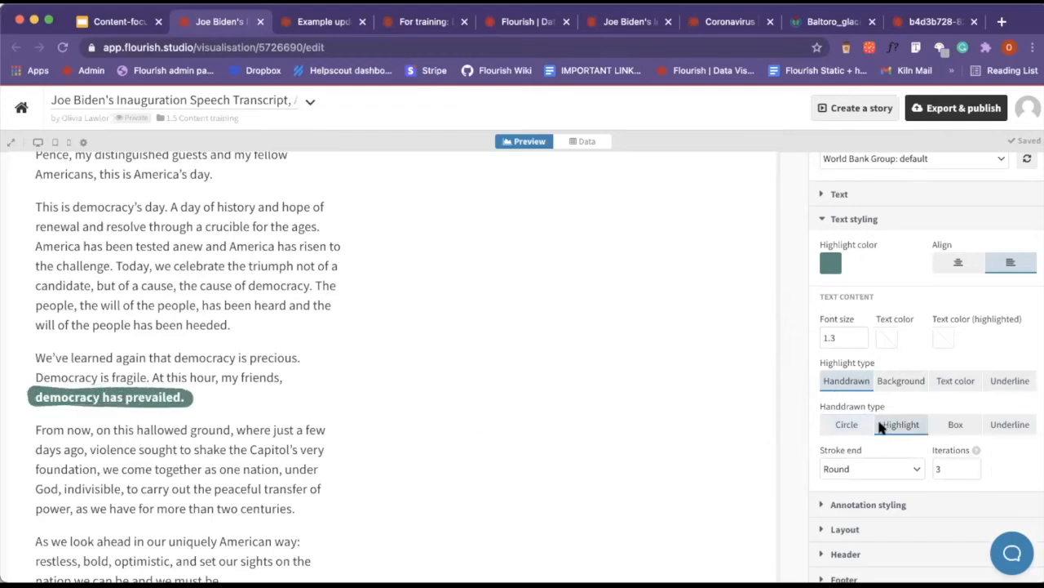
pyautogui.click(961, 426)
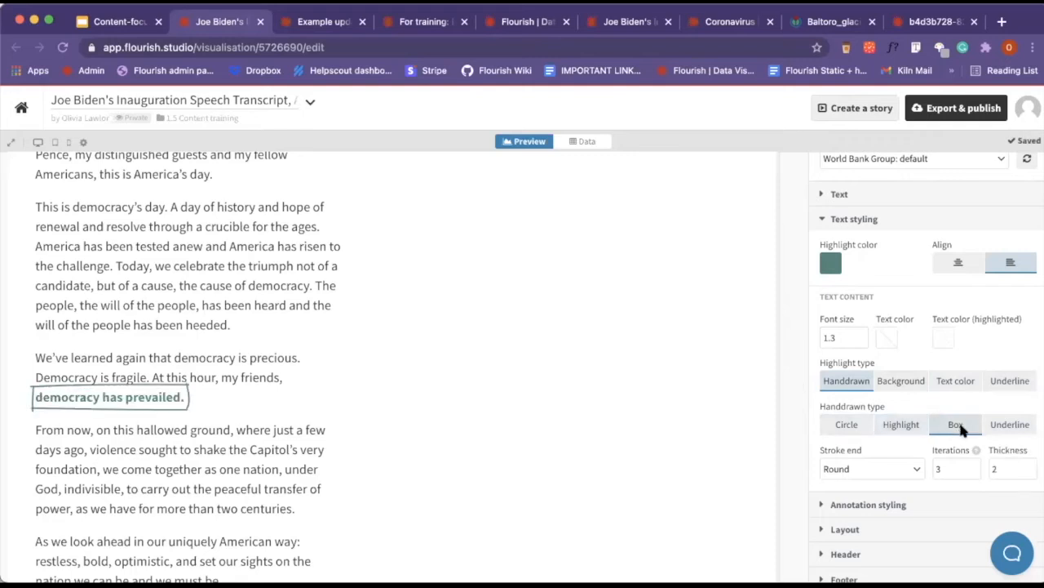
# Set the handdrawn highlight to 2 iterations, the Underline type and a Straight stroke end.
pyautogui.click(973, 465)
pyautogui.click(975, 472)
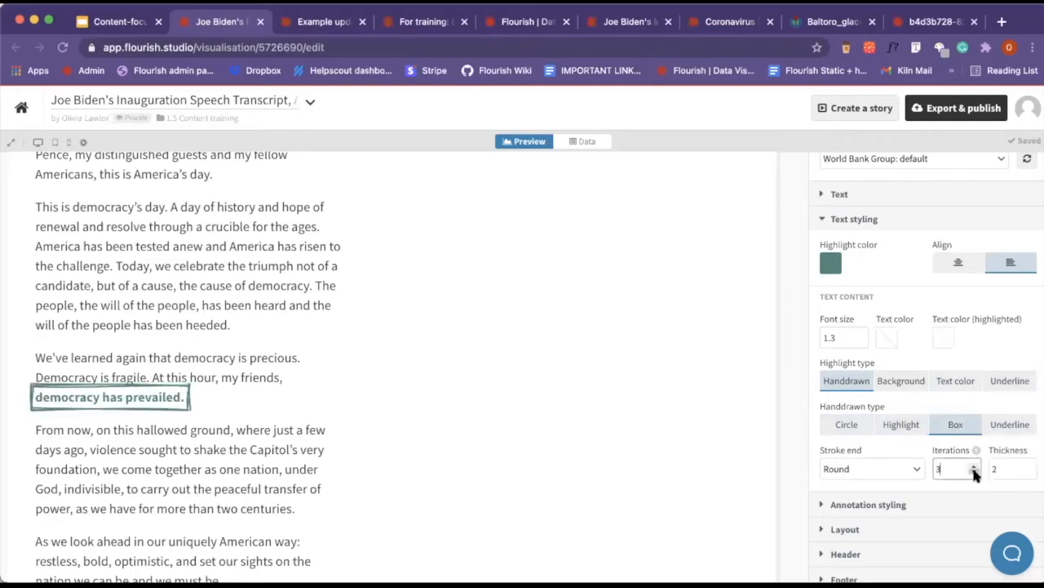
pyautogui.click(1016, 428)
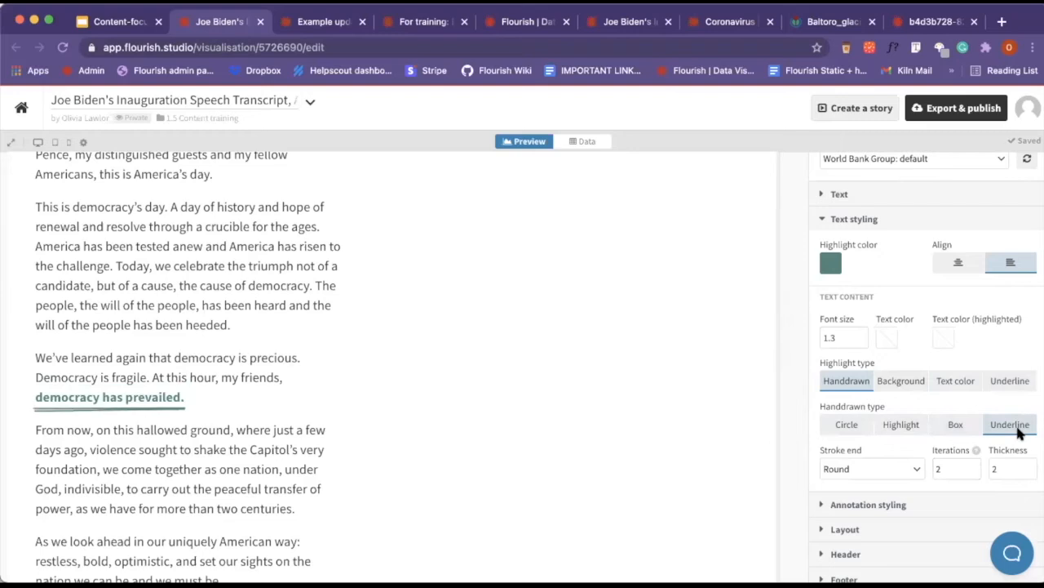
pyautogui.click(912, 468)
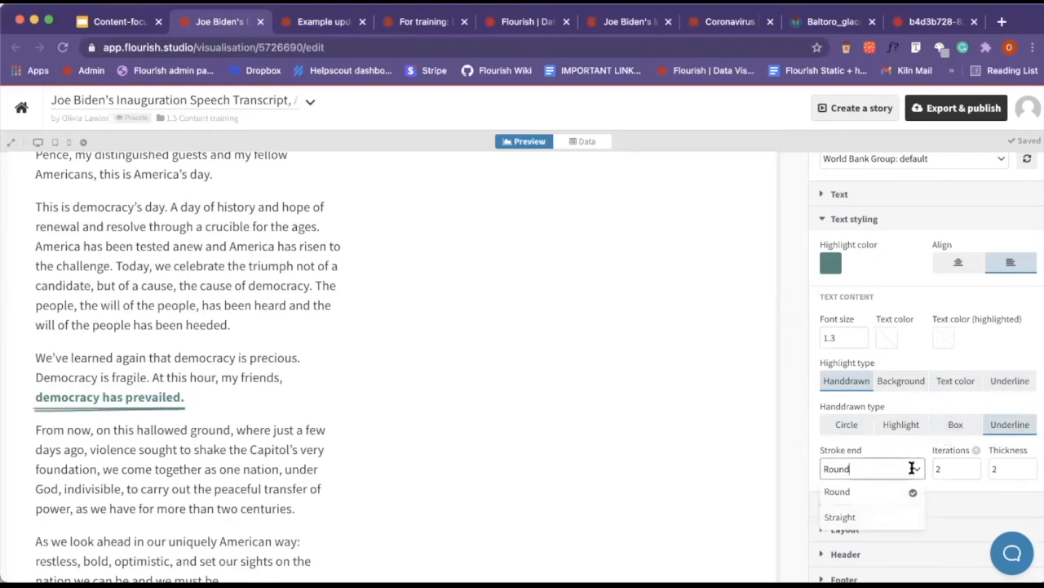
pyautogui.click(841, 517)
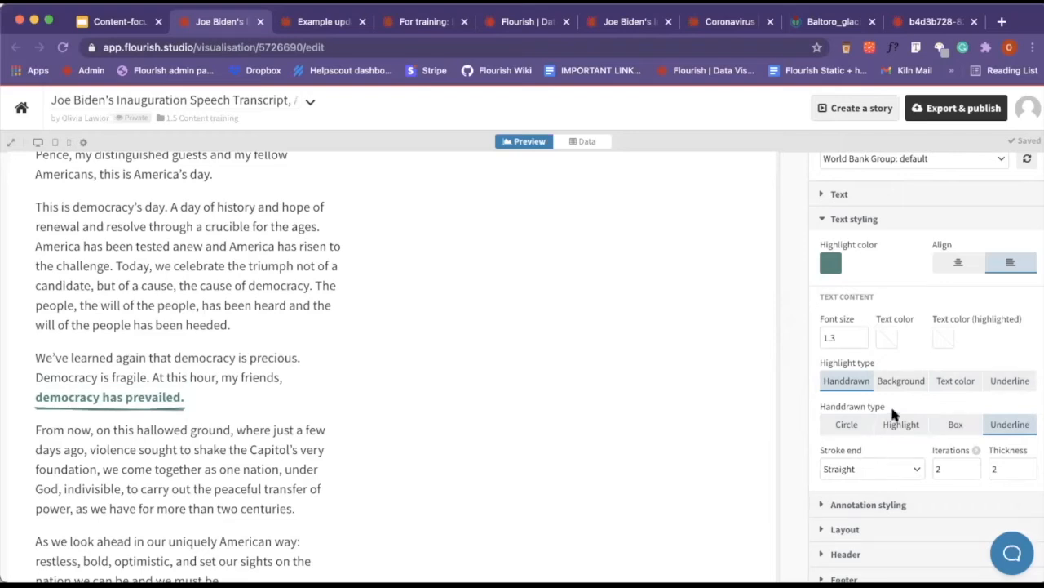
# Set the annotation styling mode to Side panel and open the note for "democracy has prevailed." in the preview.
pyautogui.click(863, 504)
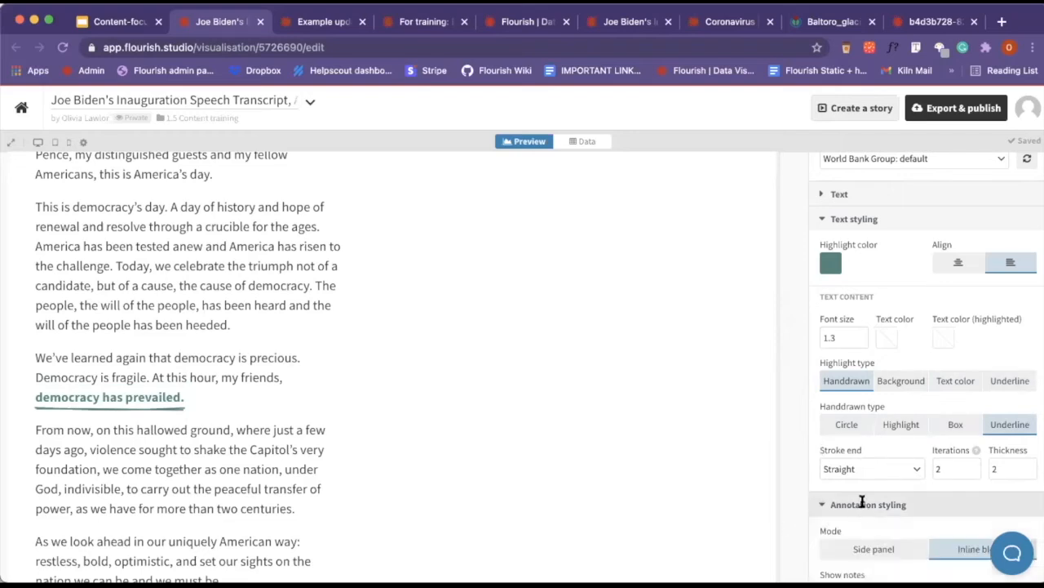
pyautogui.scroll(-5, 873, 457)
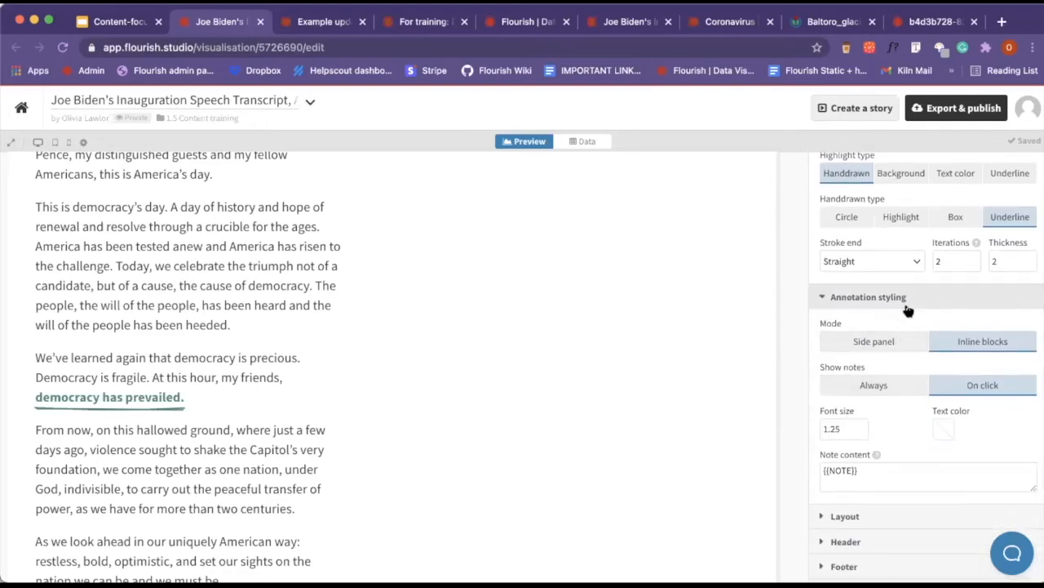
pyautogui.click(873, 342)
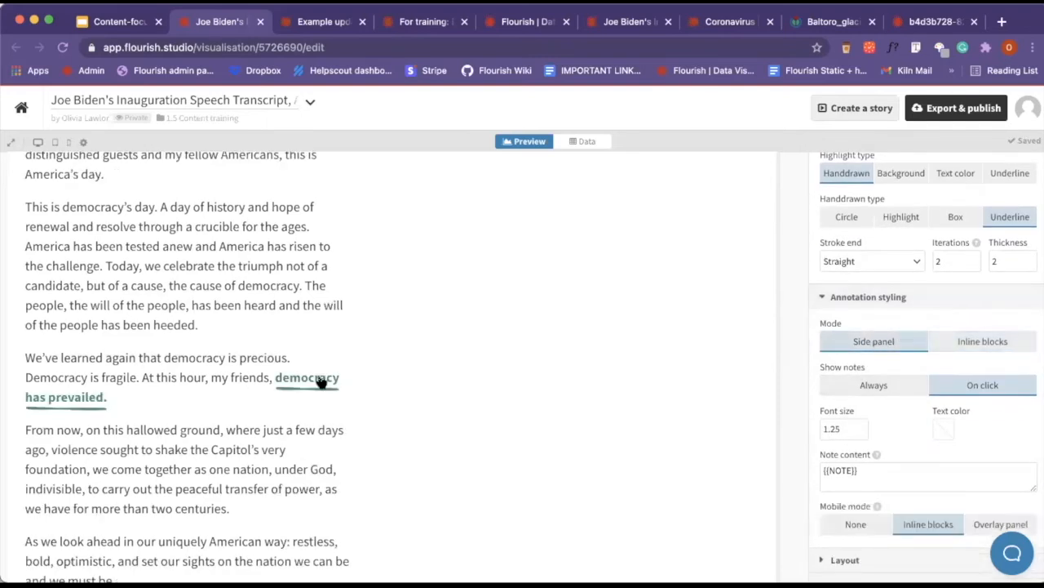
pyautogui.scroll(2, 363, 365)
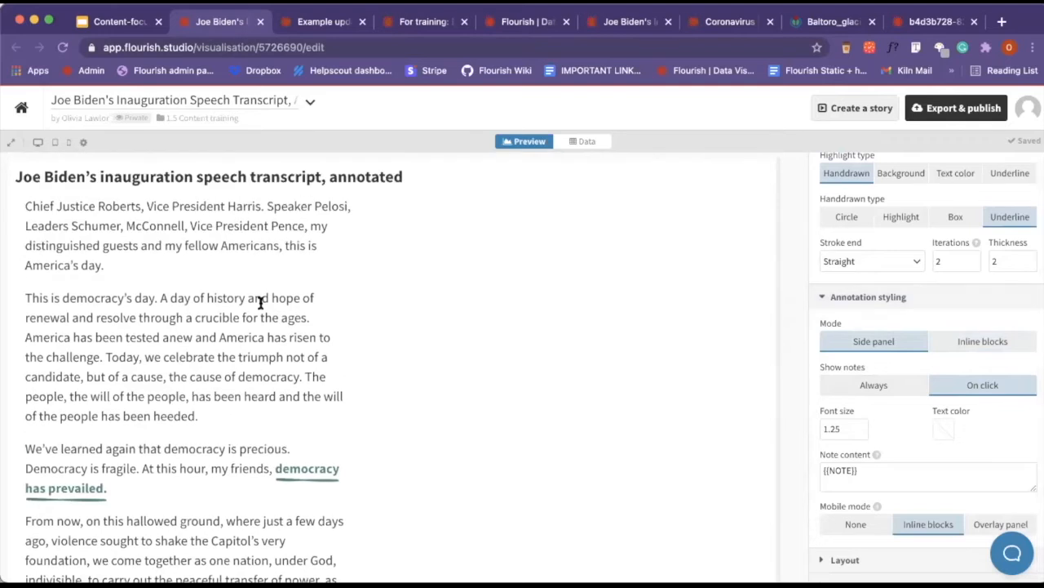
pyautogui.click(313, 477)
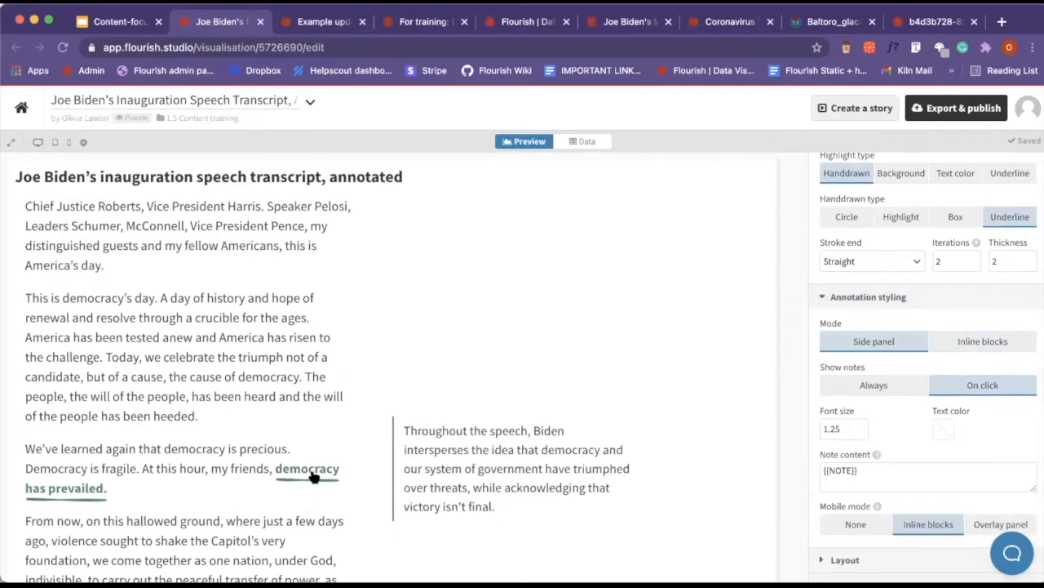
pyautogui.scroll(-1, 326, 431)
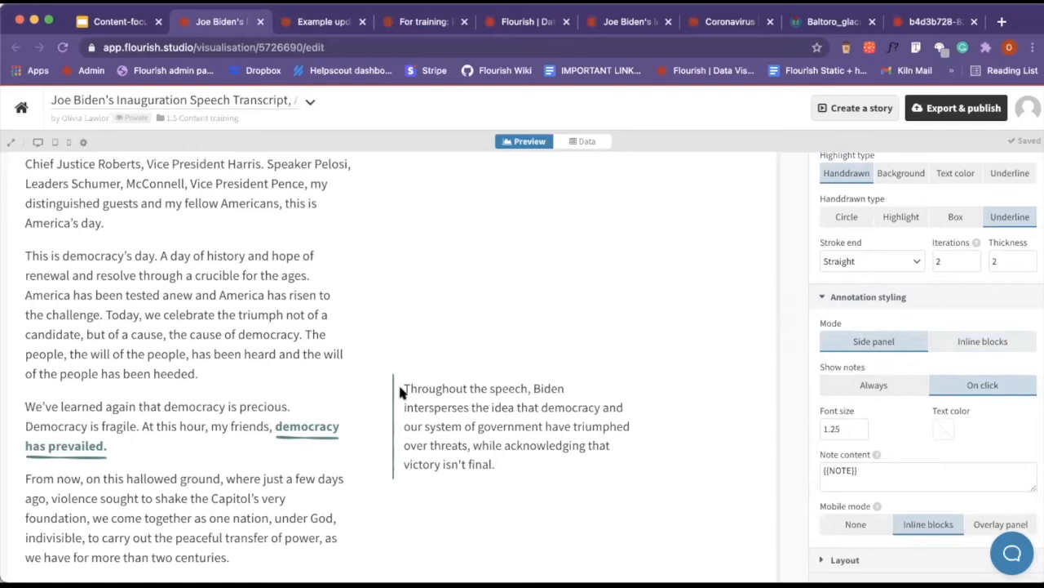
# Compare the Inline blocks mode, then set the notes to show Always in Side panel mode.
pyautogui.click(967, 342)
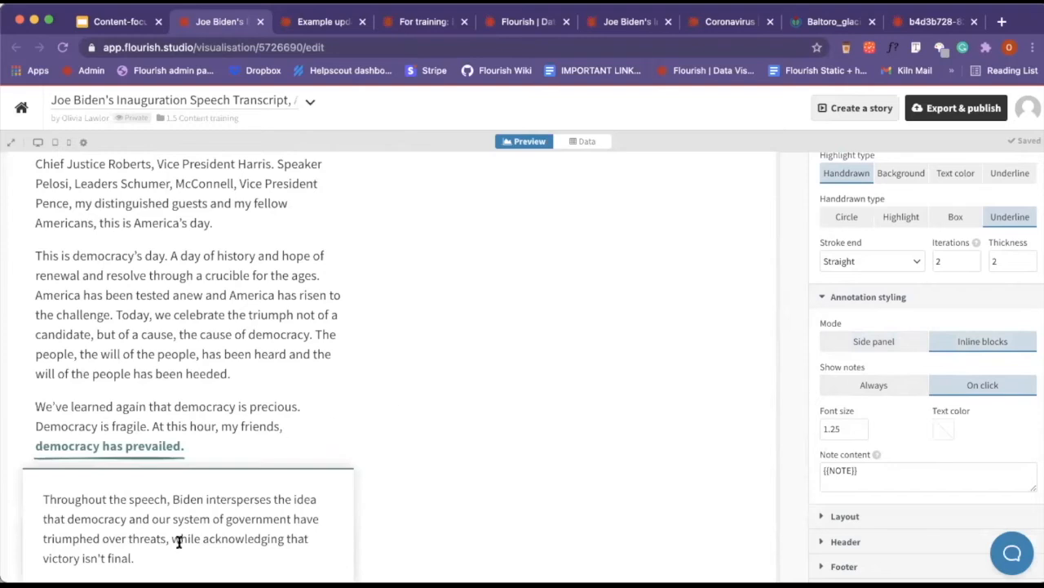
pyautogui.click(877, 385)
pyautogui.click(888, 342)
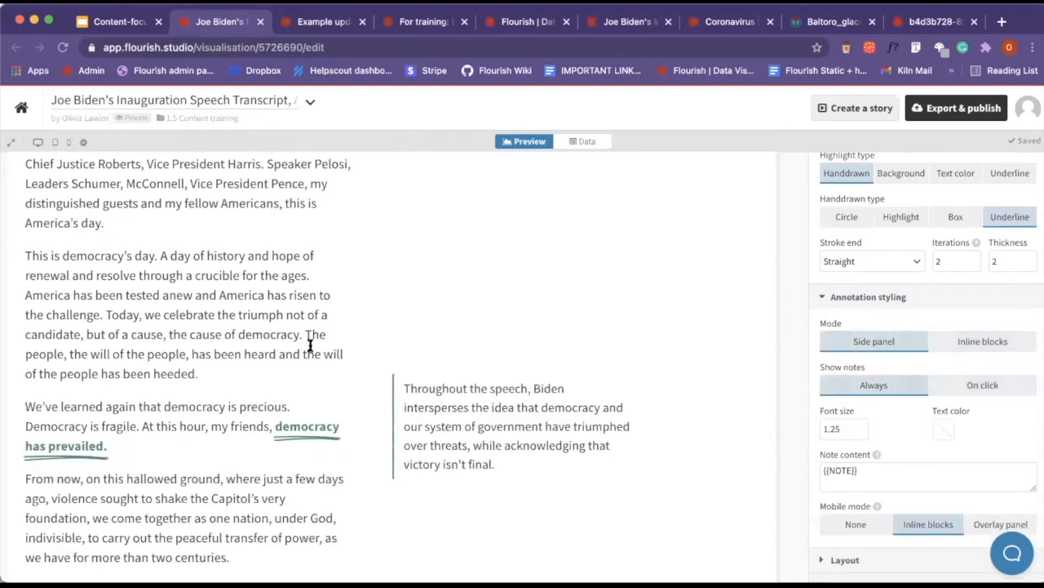
# Review the side panel notes alongside their highlighted phrases throughout the speech and return to its beginning.
pyautogui.scroll(-3, 329, 420)
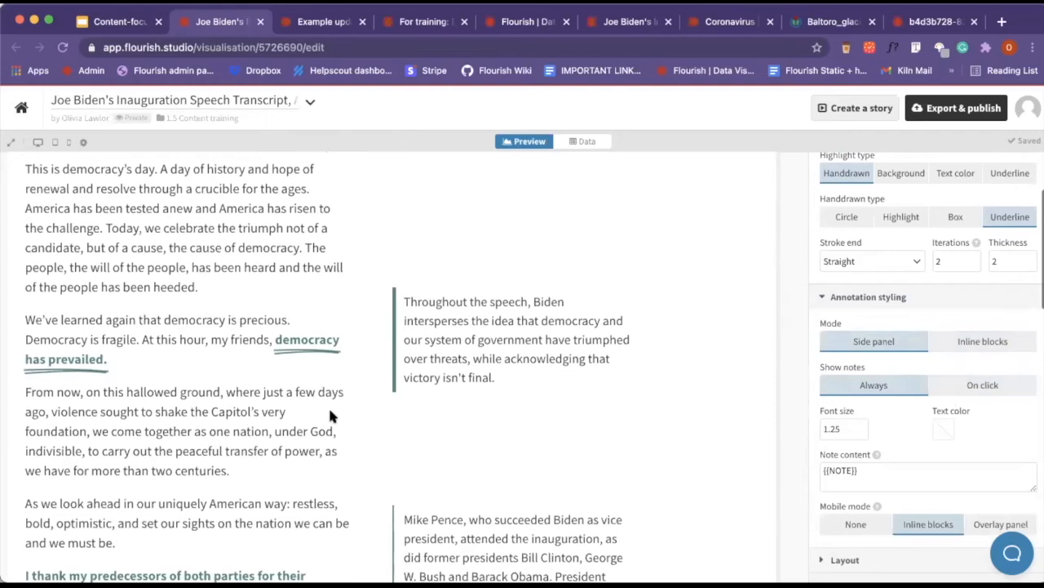
pyautogui.scroll(-2, 329, 400)
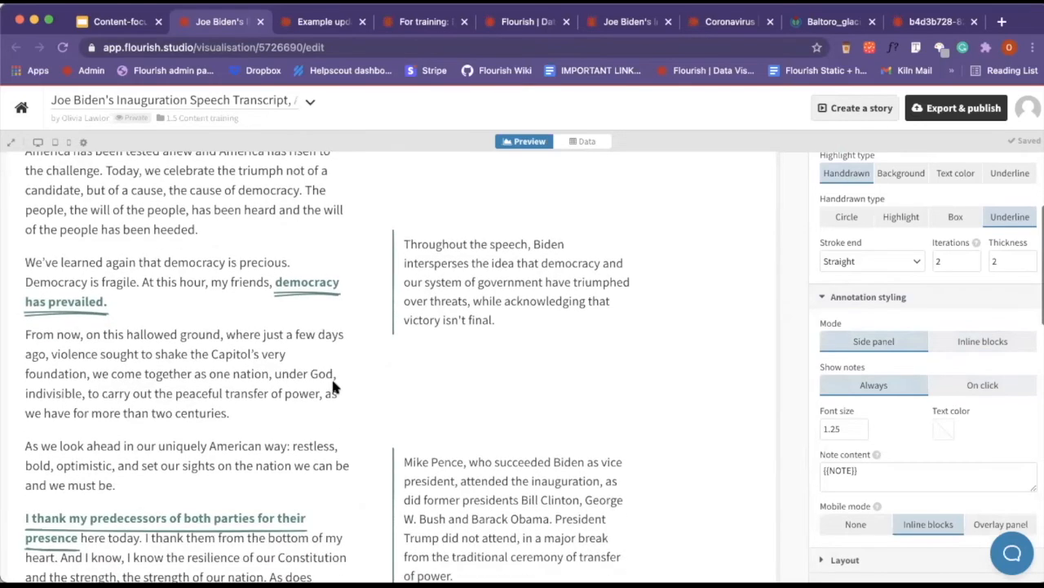
pyautogui.scroll(-8, 333, 388)
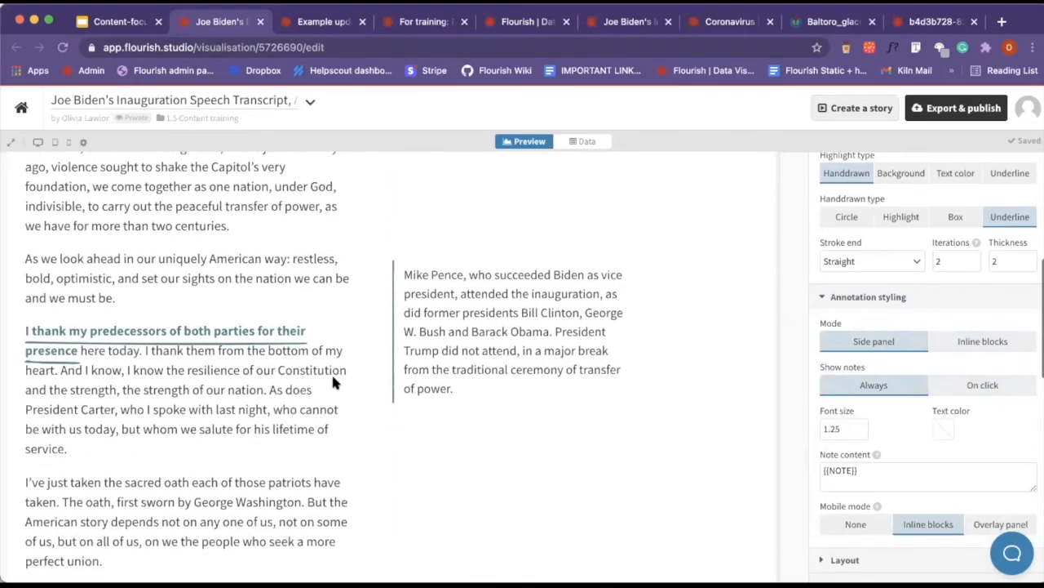
pyautogui.scroll(-10, 333, 379)
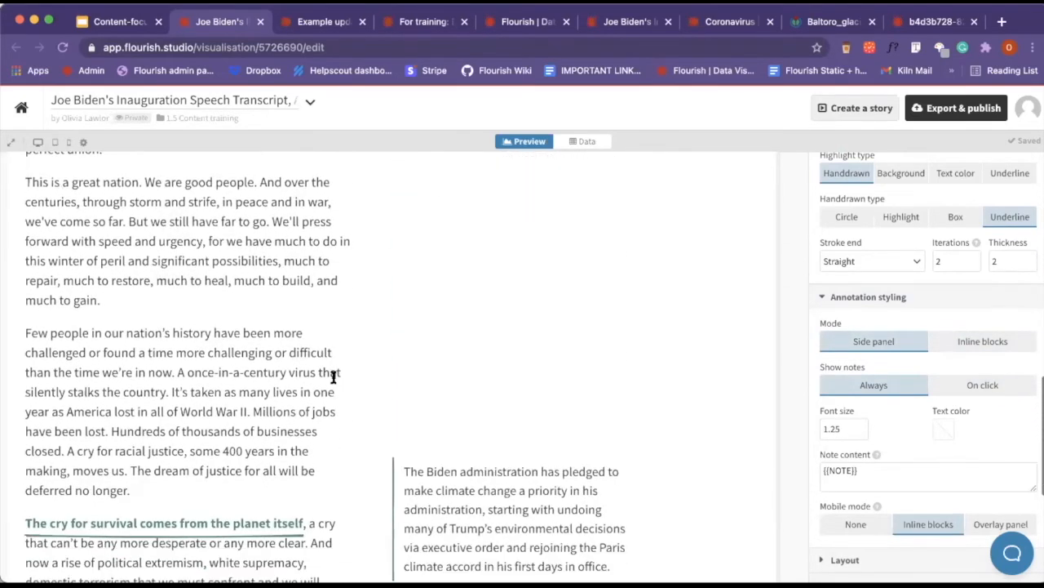
pyautogui.scroll(-1, 356, 268)
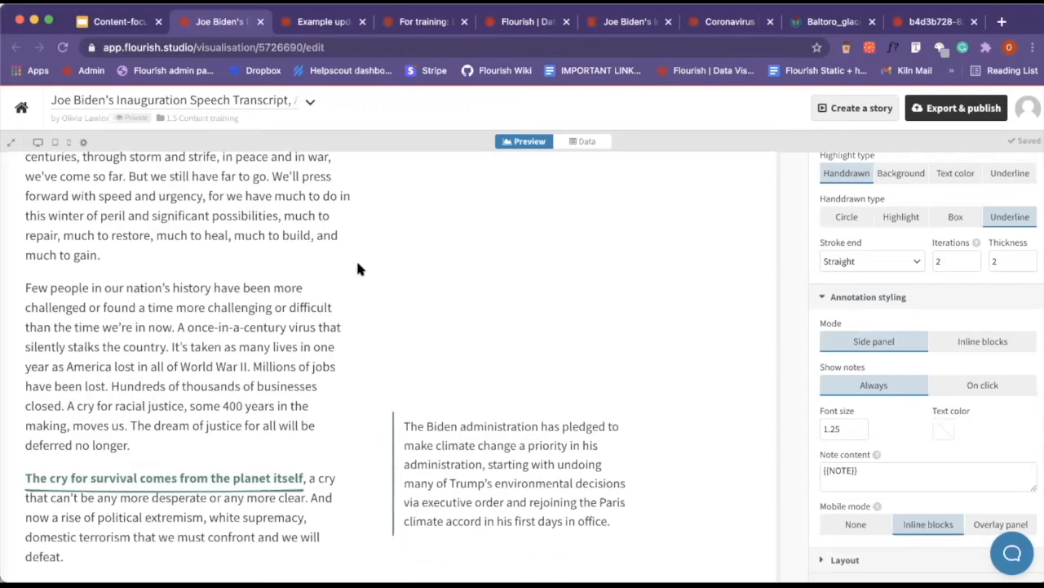
pyautogui.scroll(11, 356, 268)
pyautogui.scroll(6, 356, 258)
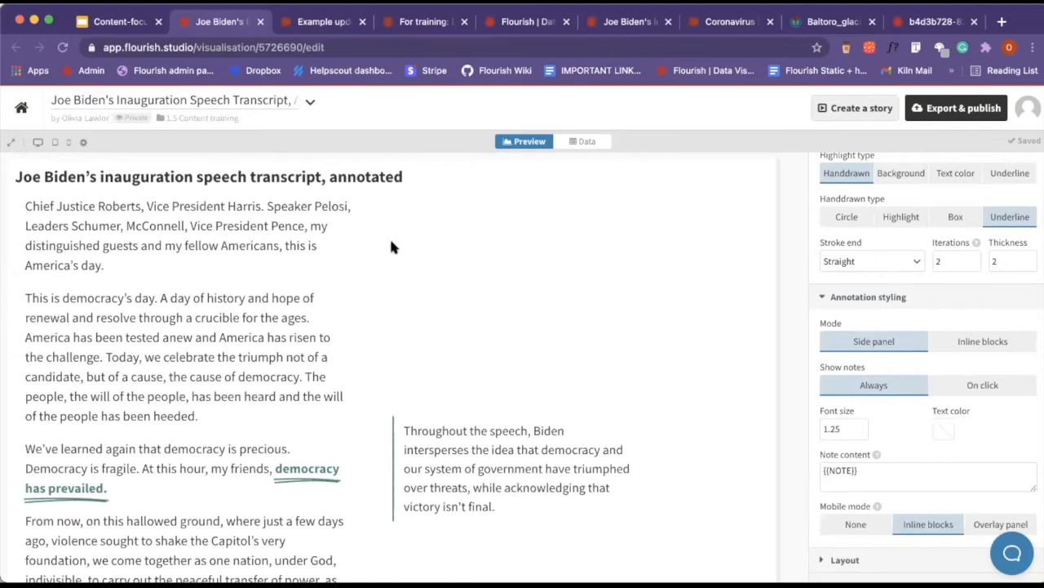
# Check the Note content hint and add the prefix "This is an annotation" before {{NOTE}}.
pyautogui.click(876, 453)
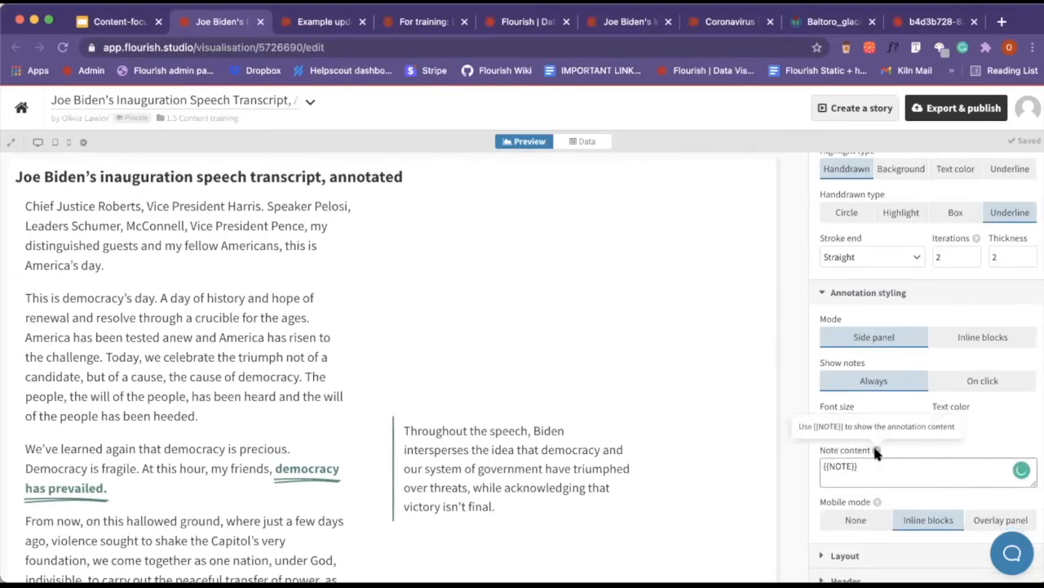
pyautogui.click(857, 465)
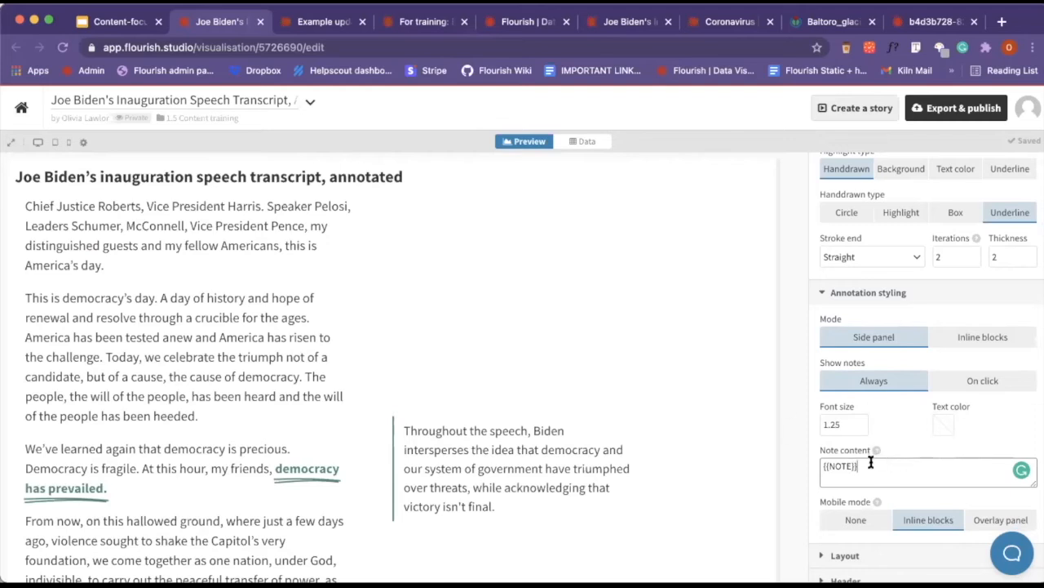
pyautogui.click(824, 466)
pyautogui.write('This is an annotation')
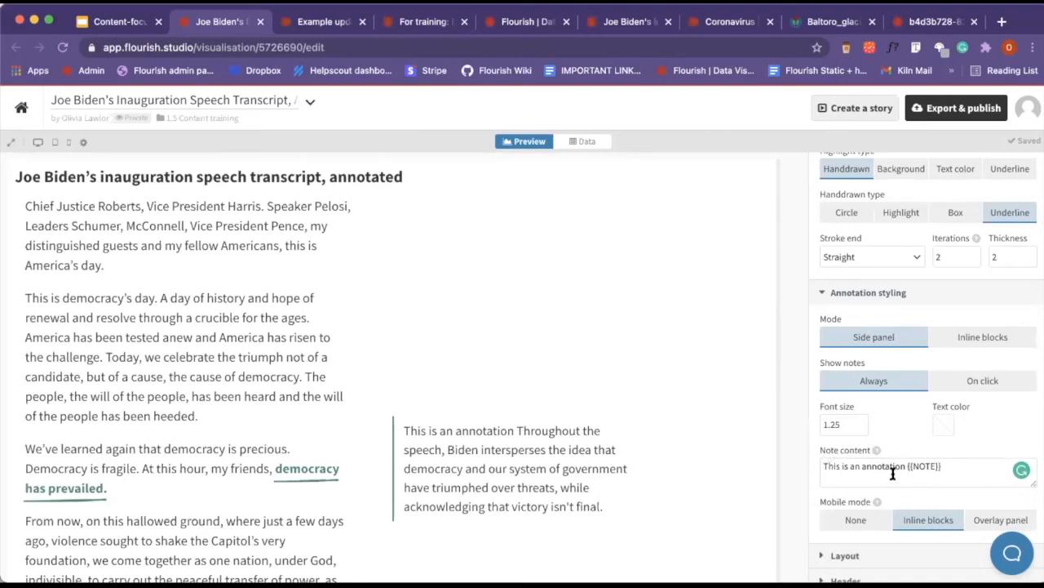
# Preview the speech at mobile size, set the annotations' mobile mode to Overlay panel and review the resulting notes.
pyautogui.scroll(-2, 898, 468)
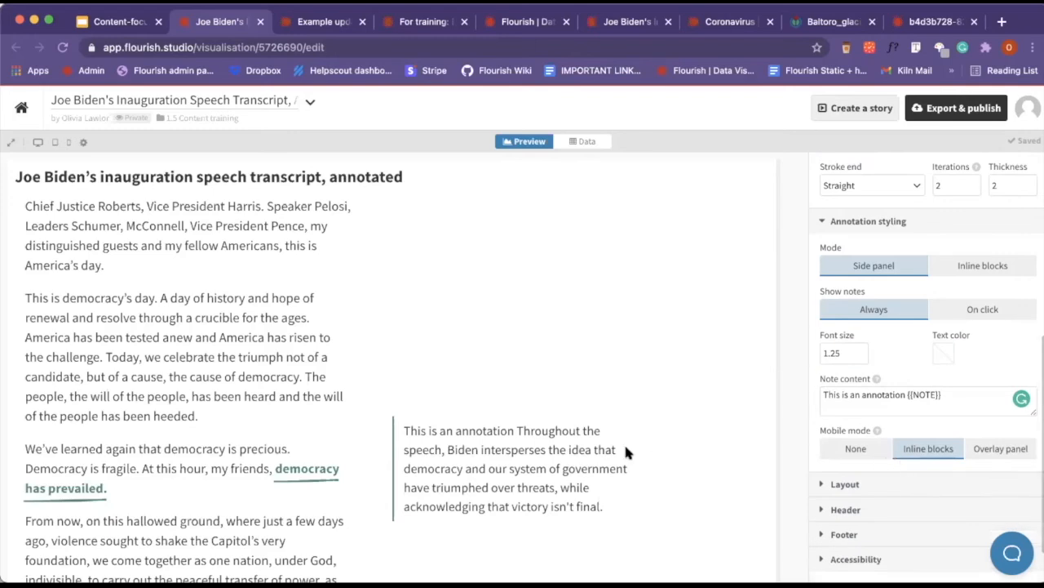
pyautogui.click(67, 143)
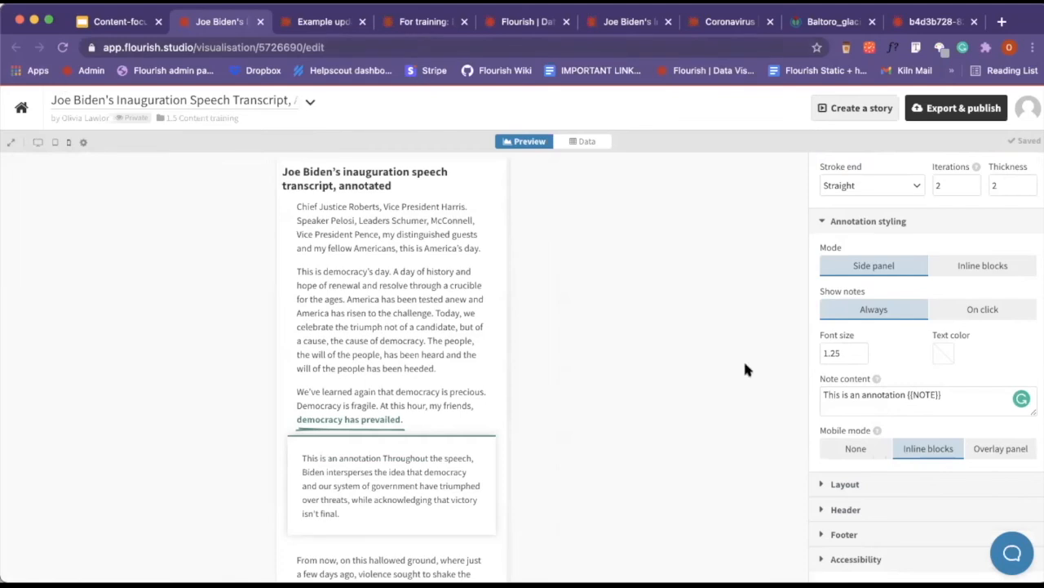
pyautogui.click(1014, 457)
pyautogui.scroll(-2, 406, 420)
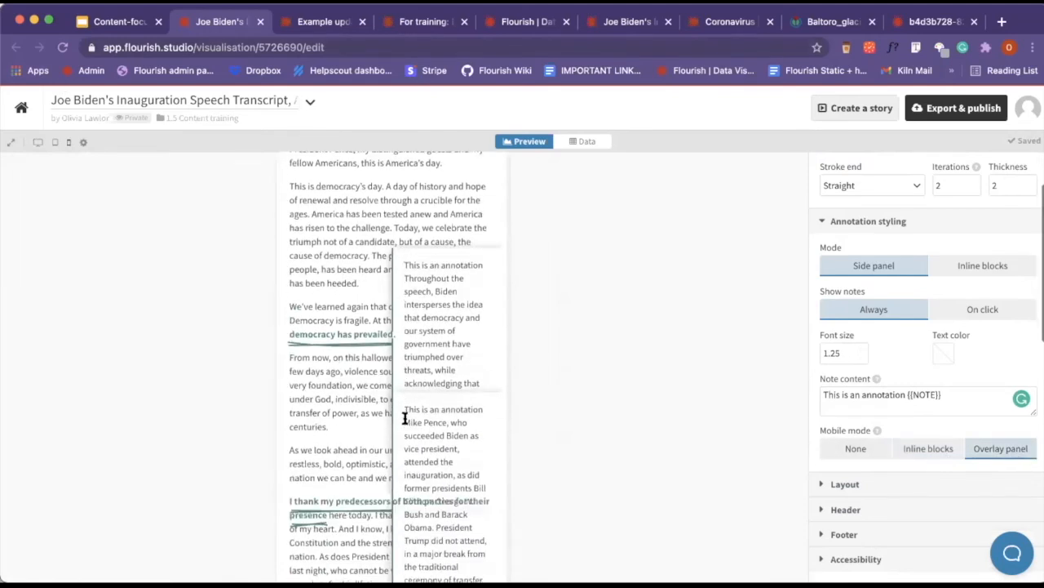
# Set the notes to show On click and the mobile mode to Inline blocks, testing notes from highlighted phrases and comparing the None mode.
pyautogui.click(997, 315)
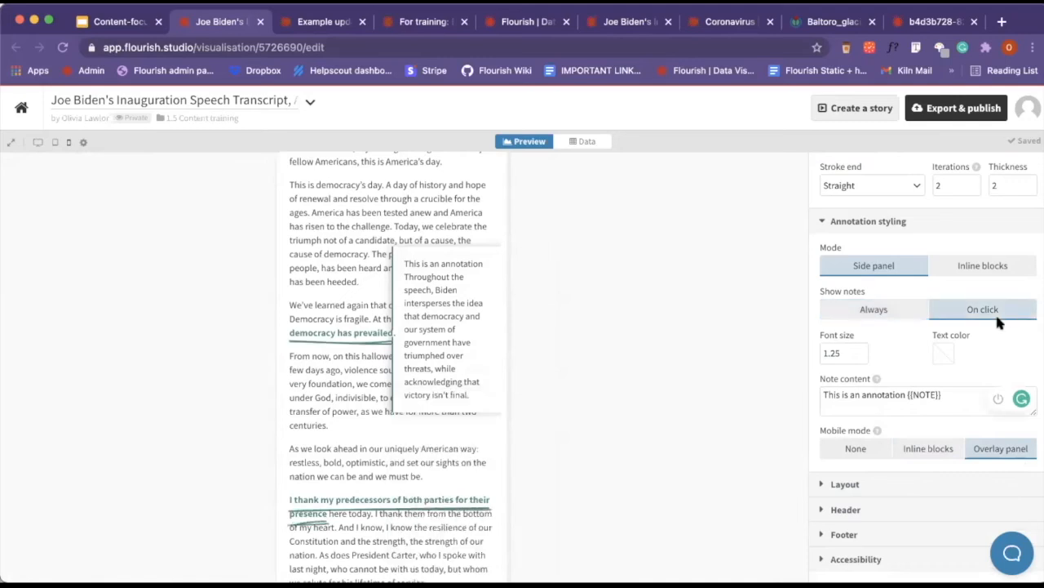
pyautogui.click(338, 500)
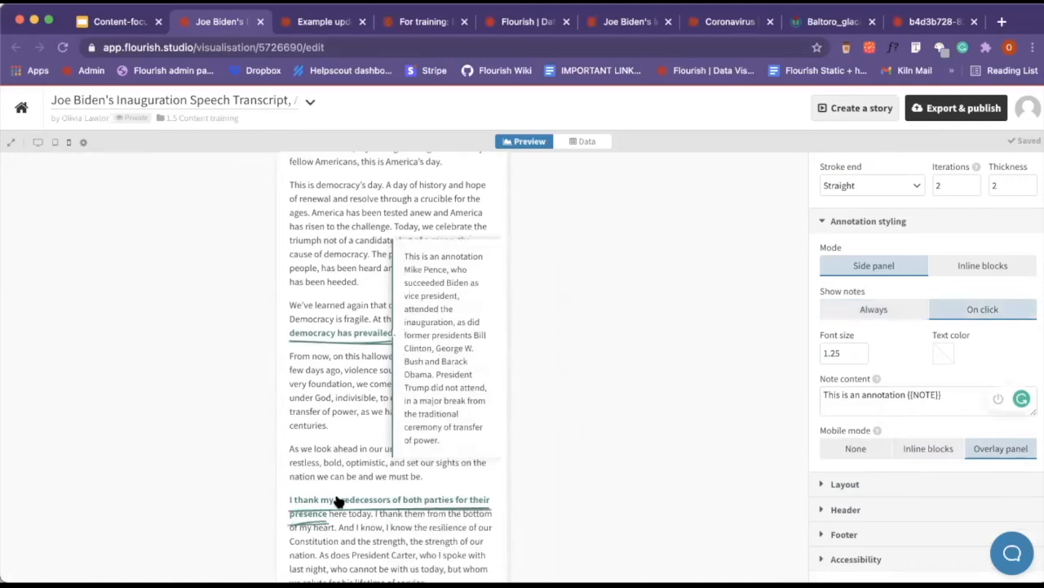
pyautogui.click(879, 457)
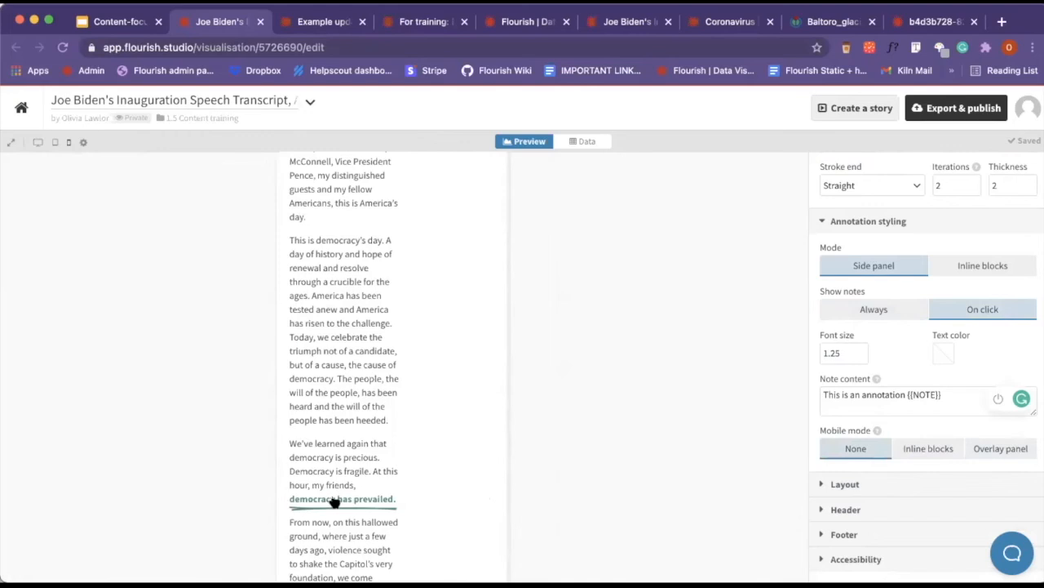
pyautogui.click(390, 499)
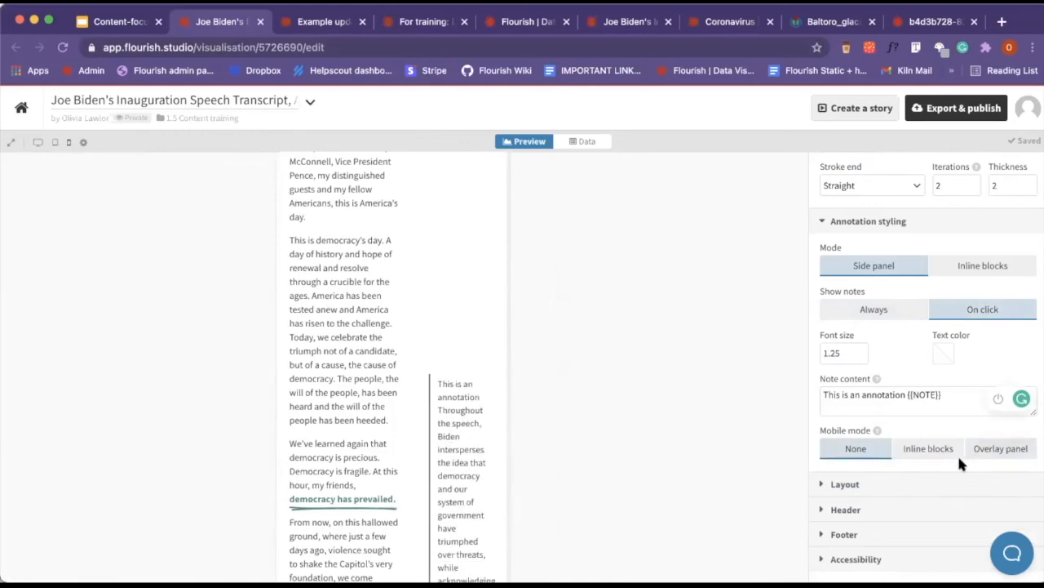
pyautogui.click(922, 451)
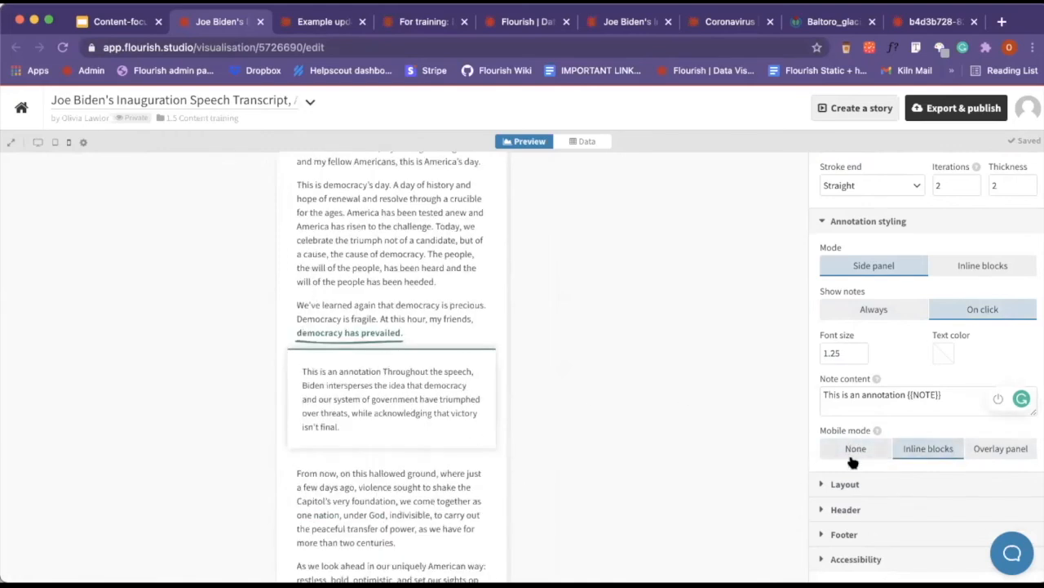
# Set the annotation notes' text color to a muted reddish brown in the annotation styling.
pyautogui.click(870, 224)
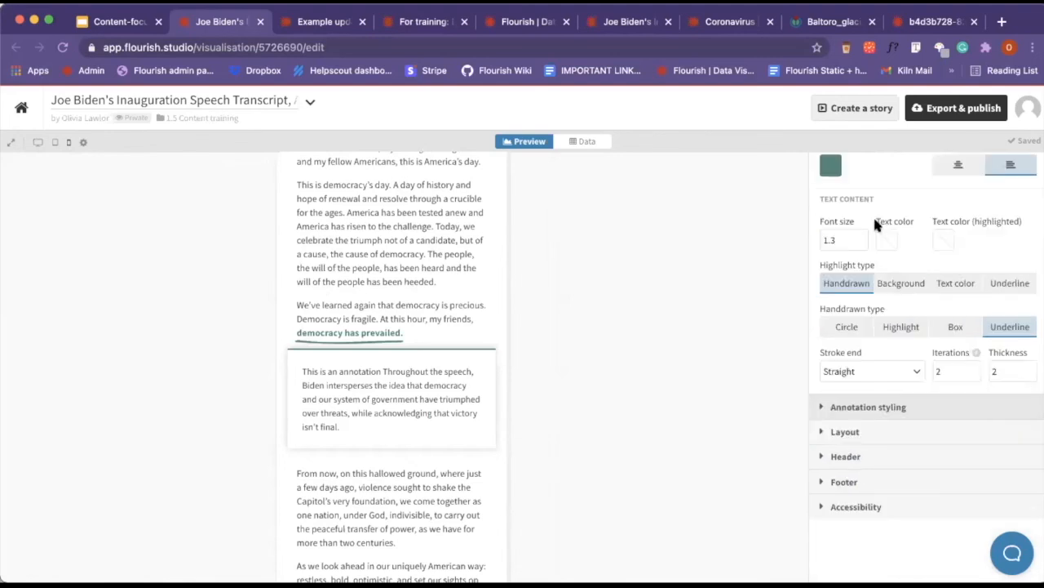
pyautogui.click(854, 407)
pyautogui.scroll(-3, 974, 418)
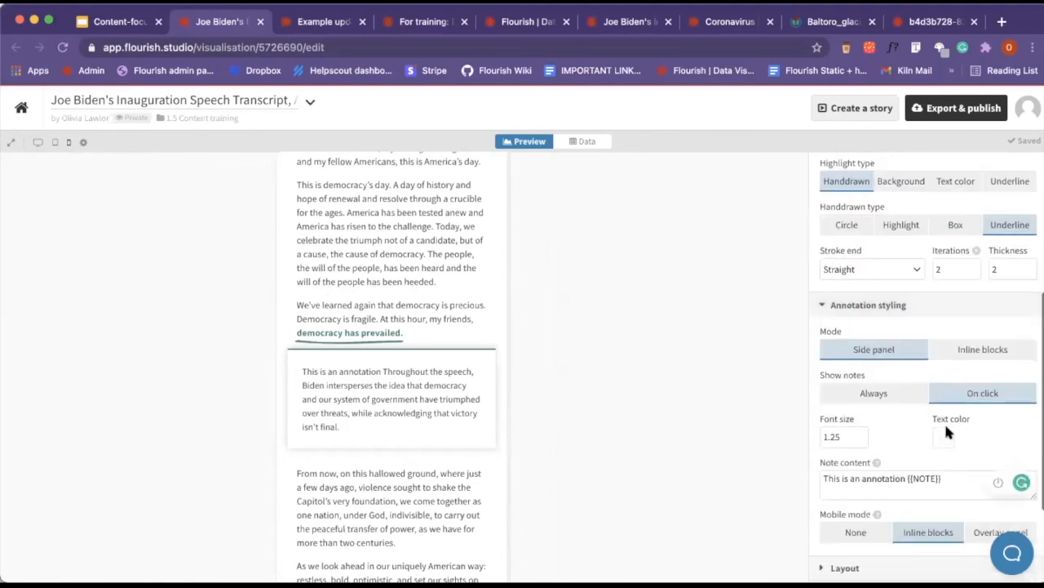
pyautogui.click(943, 434)
pyautogui.click(865, 189)
pyautogui.click(613, 243)
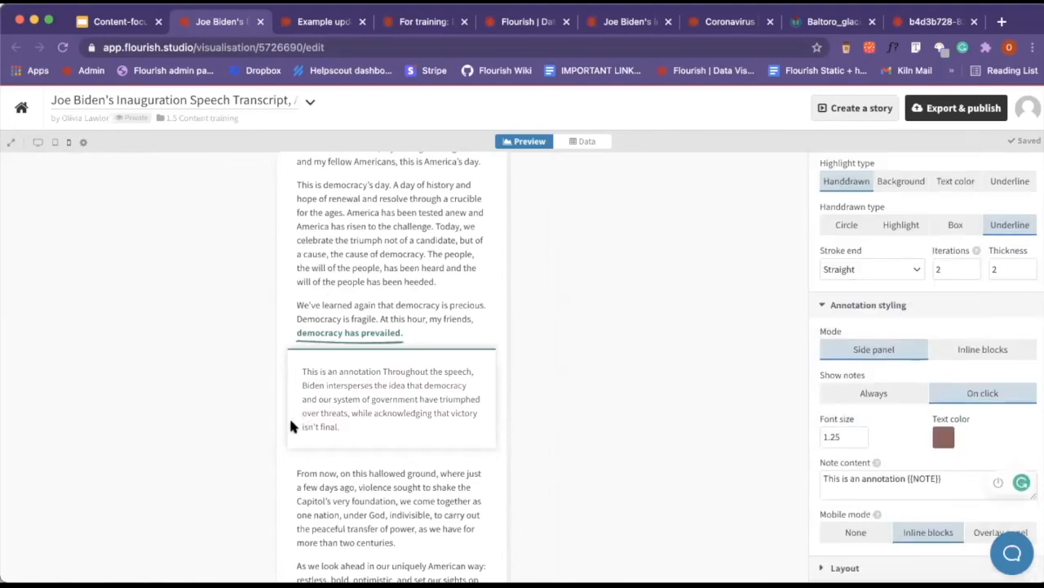
# Try a red text color for the speech's main text in the text styling.
pyautogui.scroll(5, 988, 367)
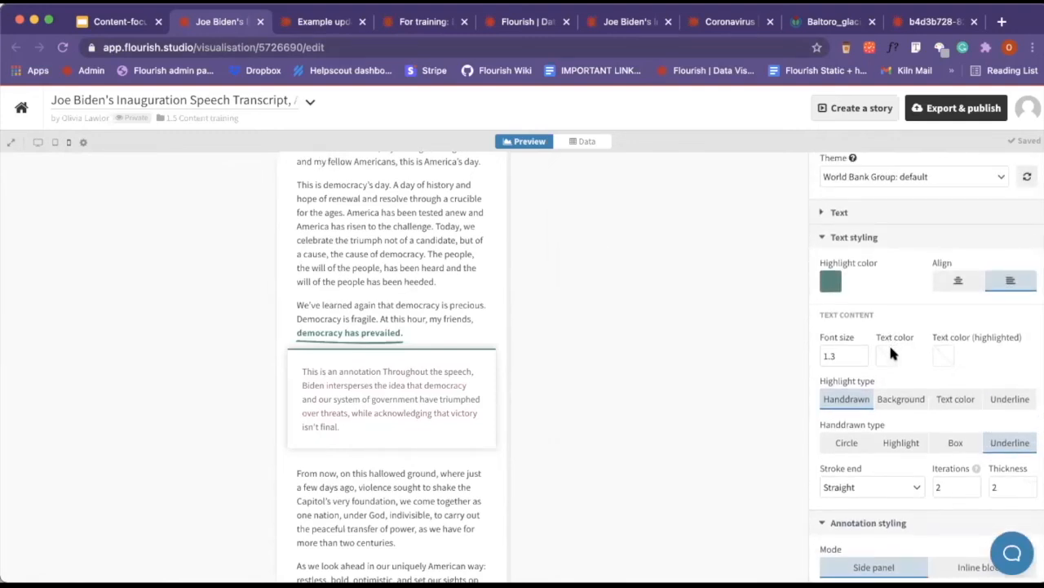
pyautogui.click(889, 344)
pyautogui.click(881, 88)
pyautogui.click(597, 282)
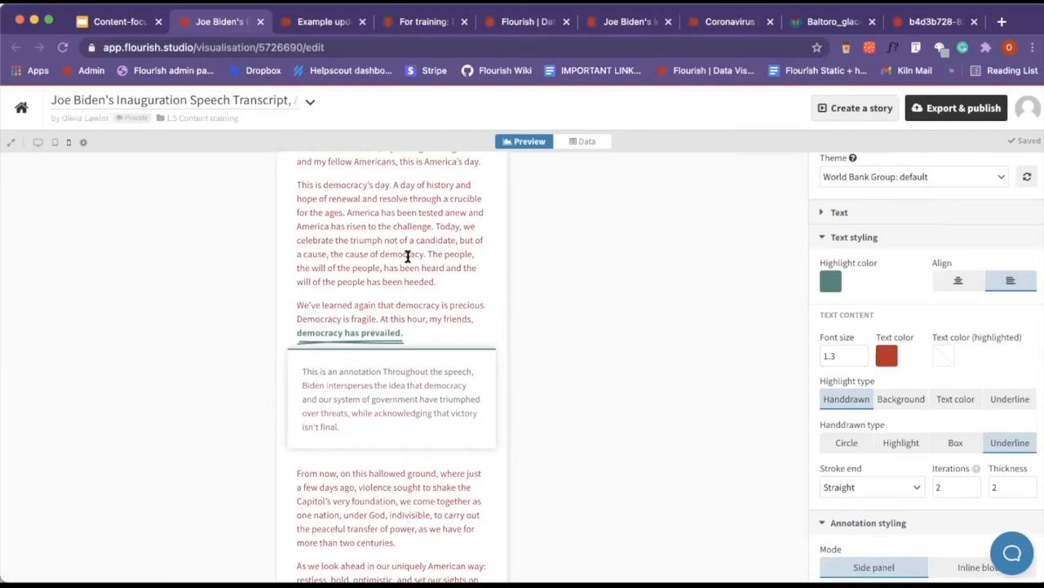
# Set the speech's main text color to black.
pyautogui.click(893, 347)
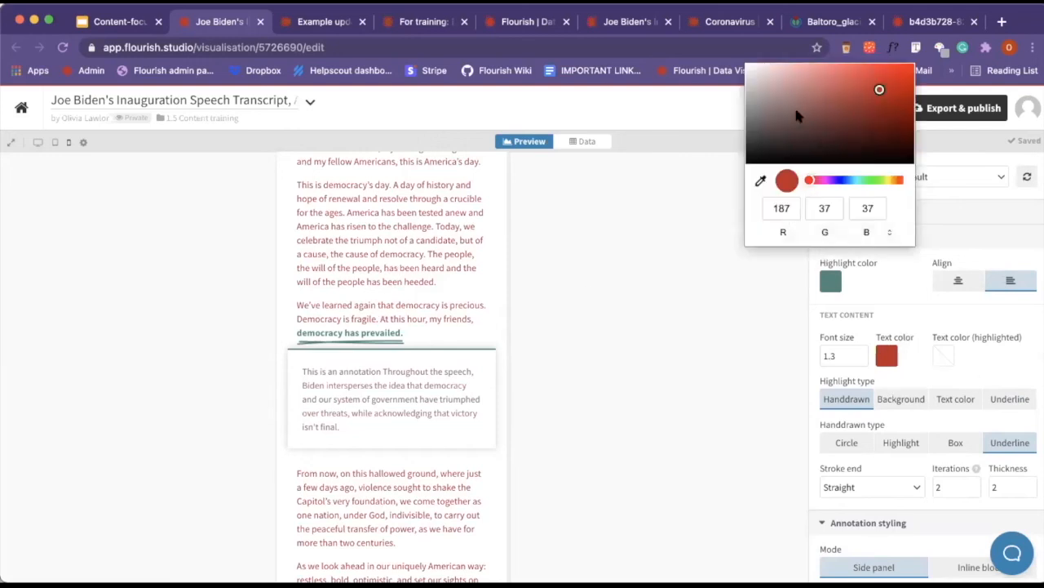
pyautogui.click(721, 166)
pyautogui.click(887, 356)
pyautogui.click(792, 135)
pyautogui.moveTo(780, 145); pyautogui.dragTo(755, 162)
pyautogui.click(719, 372)
# Close the annotation styling and review the Layout settings for font, background, maximum width, section order, spacing and margins.
pyautogui.scroll(-4, 846, 487)
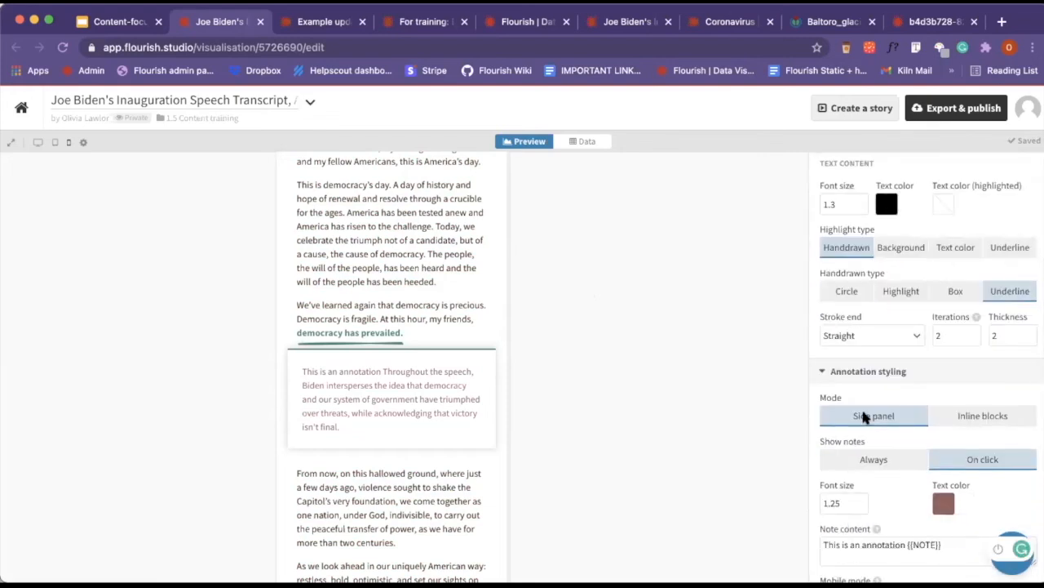
pyautogui.click(867, 371)
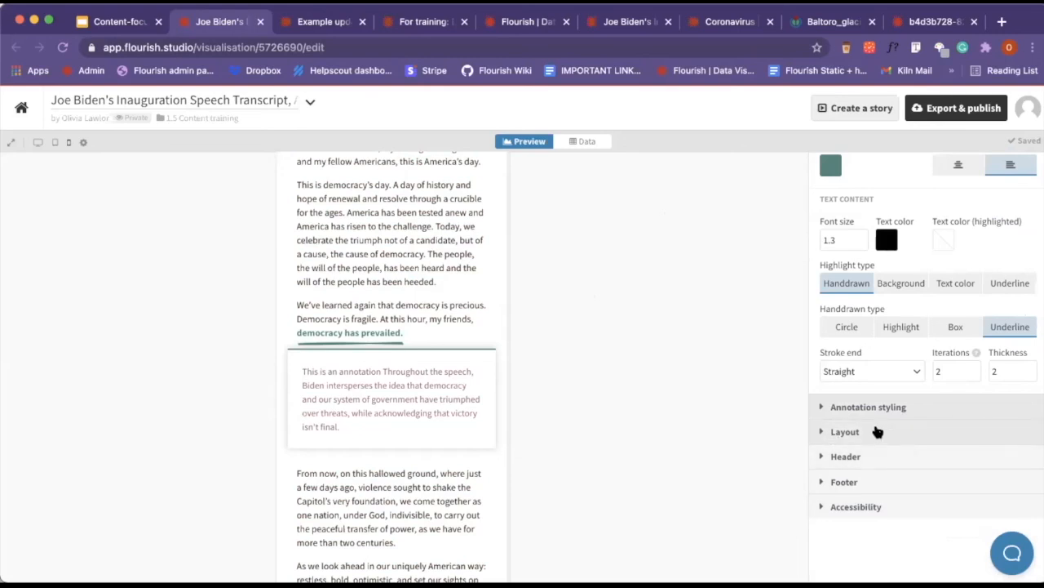
pyautogui.click(876, 437)
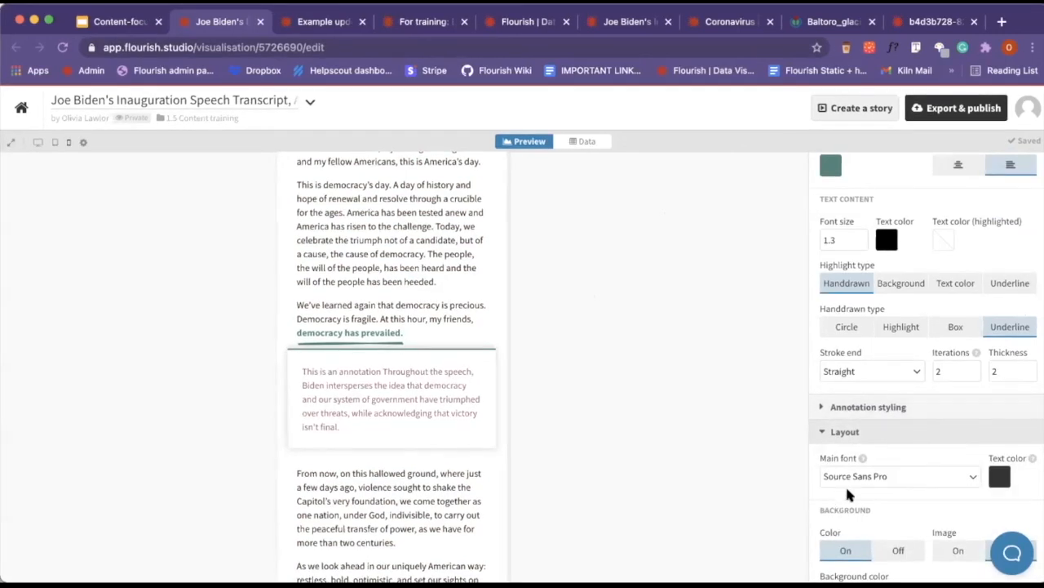
pyautogui.scroll(-3, 845, 484)
pyautogui.scroll(-4, 846, 492)
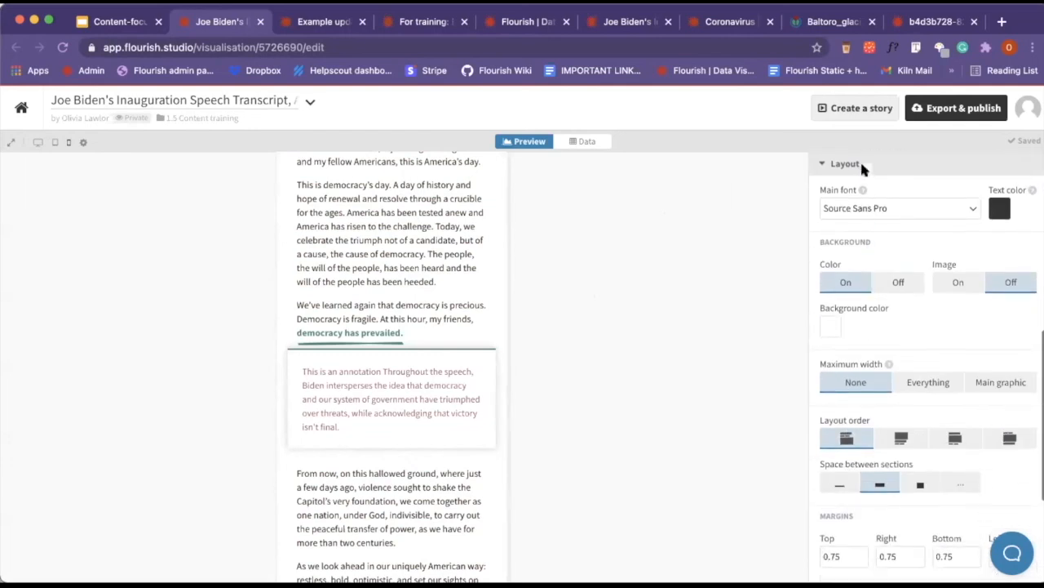